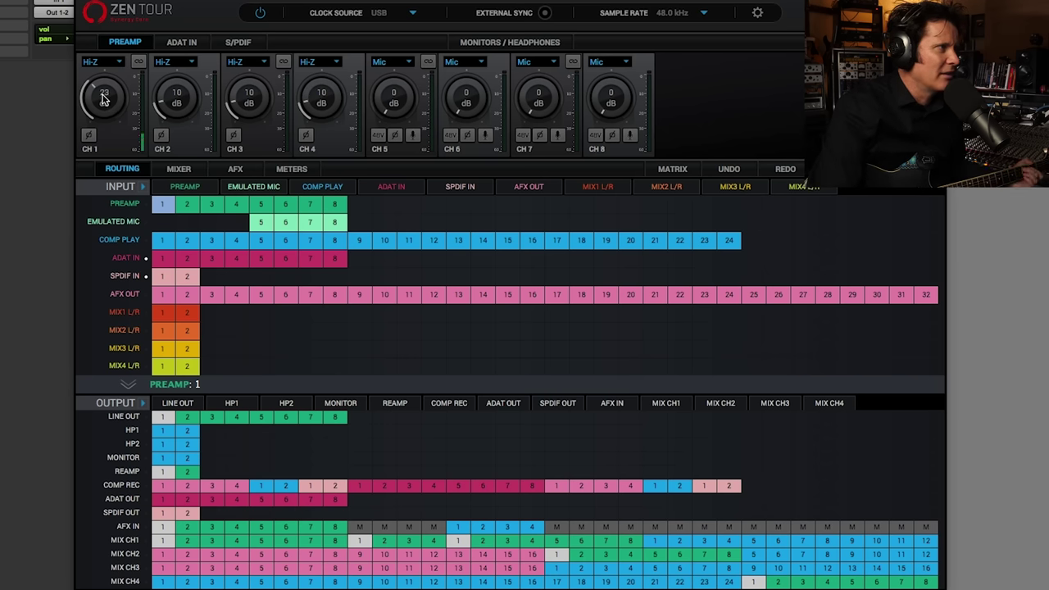
# Raise channel 1's Hi-Z gain to 29 dB and bring up the Mixer page with AuraVerb
pyautogui.scroll(1, 113, 81)
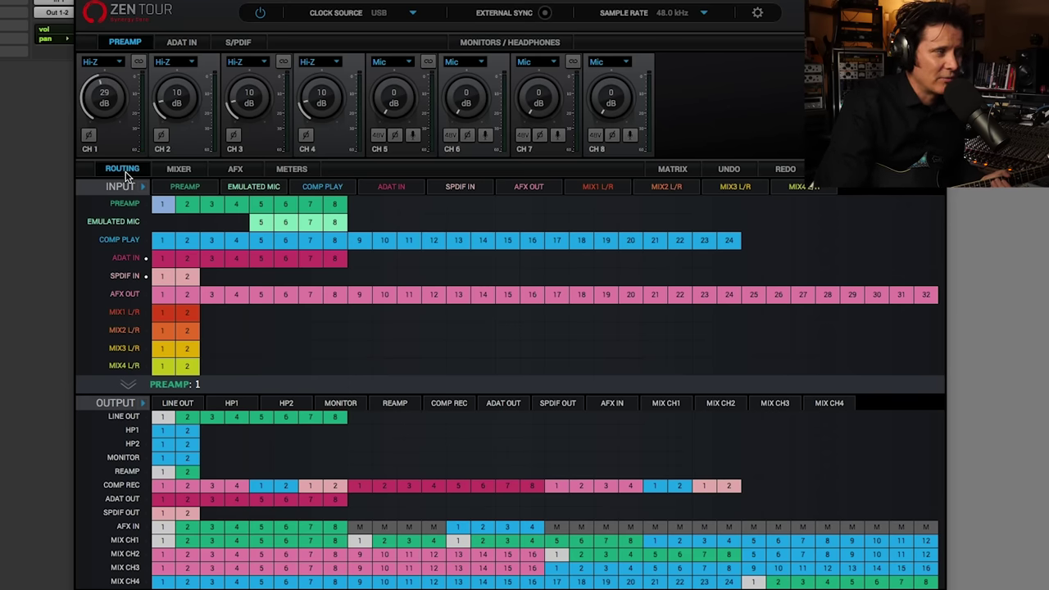
pyautogui.click(179, 169)
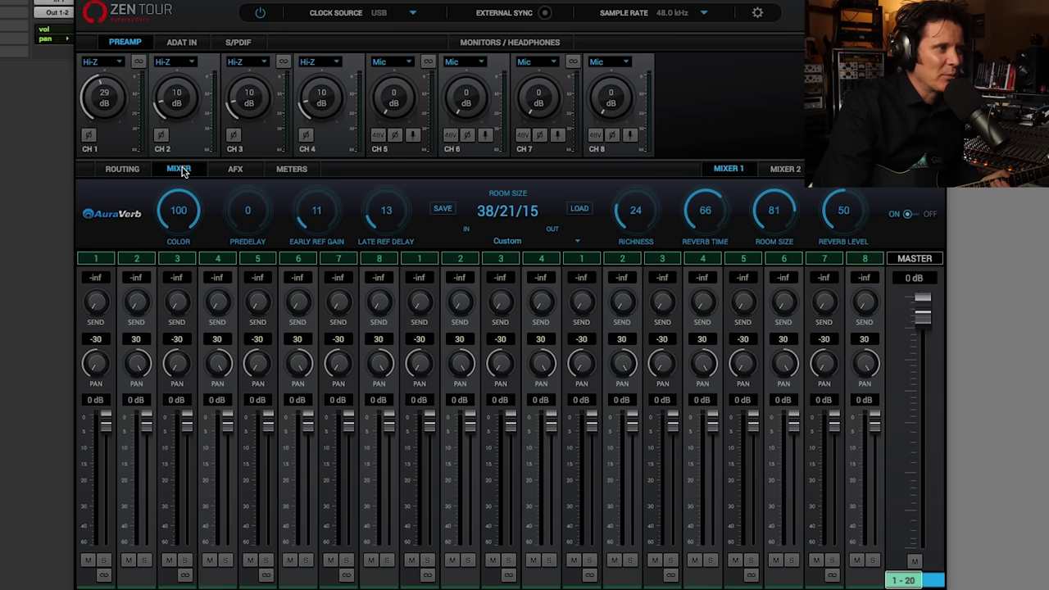
# Add a Guitar Amp effect using the Darkface 65 (US) model to Preamp 1's AFX chain
pyautogui.click(233, 169)
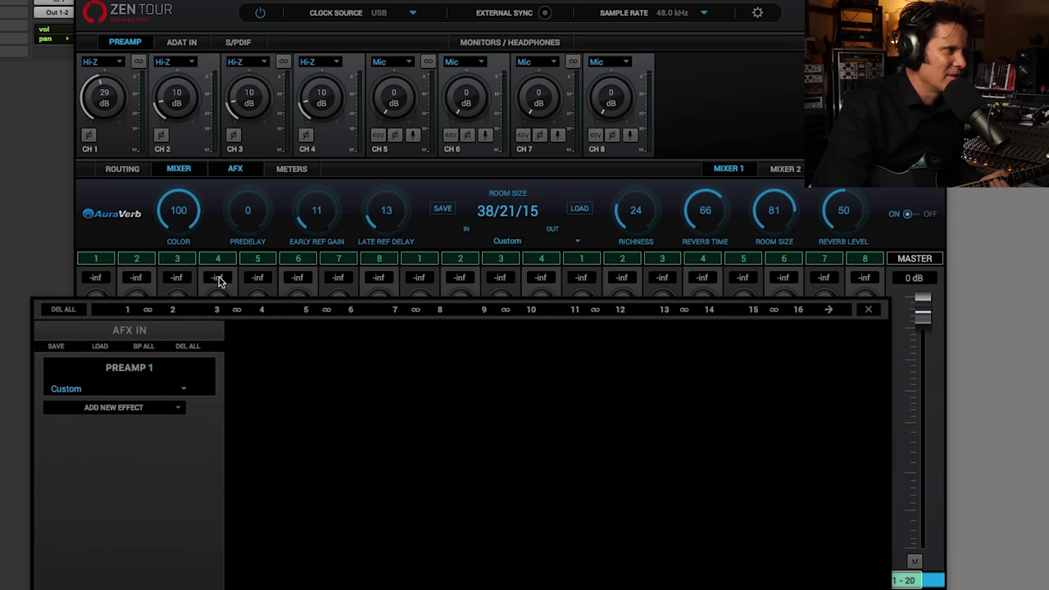
pyautogui.click(177, 407)
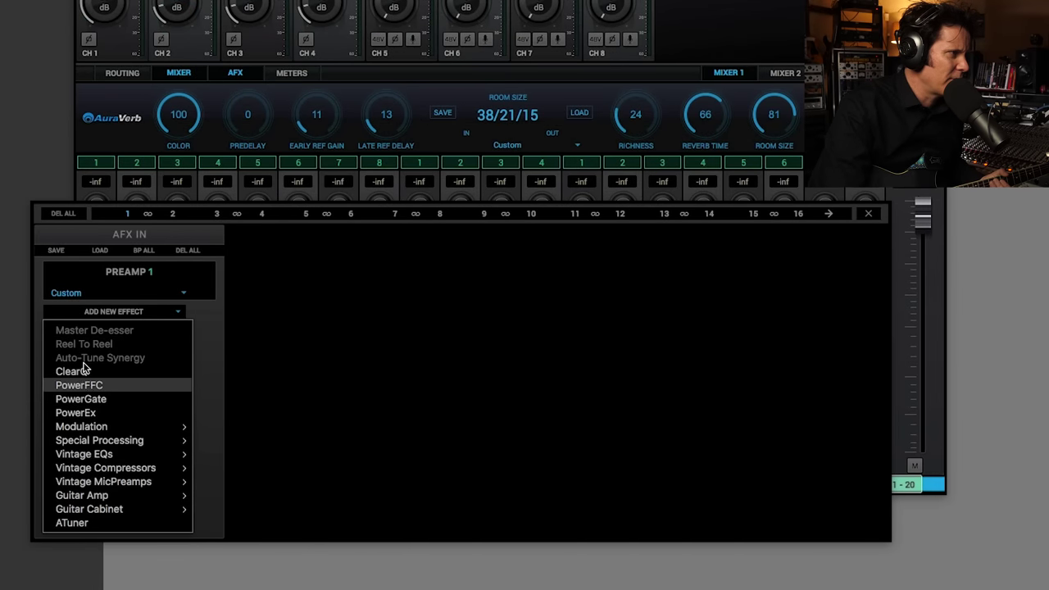
pyautogui.moveTo(109, 496)
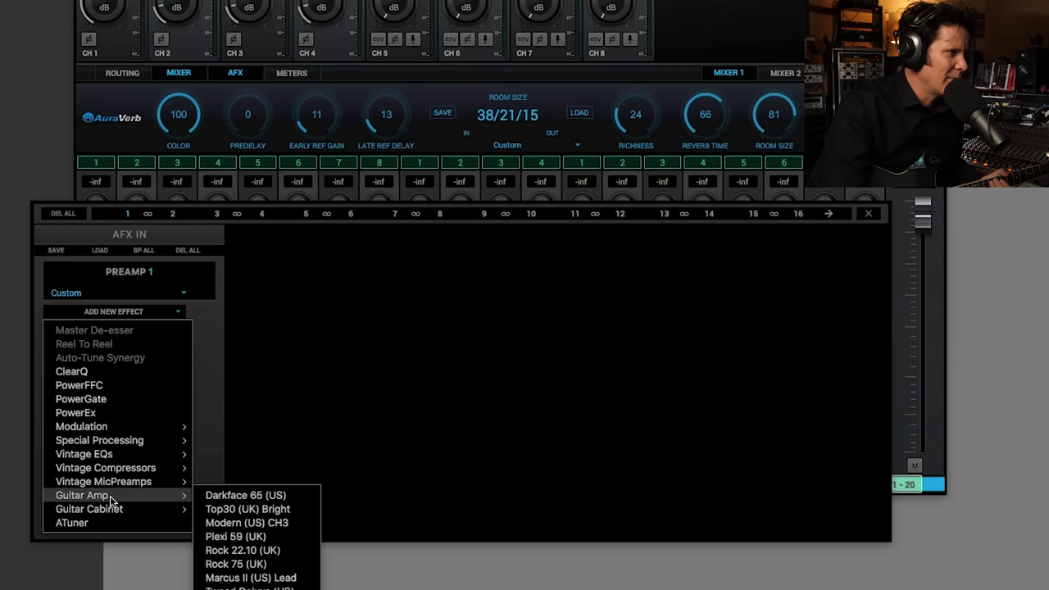
pyautogui.click(256, 496)
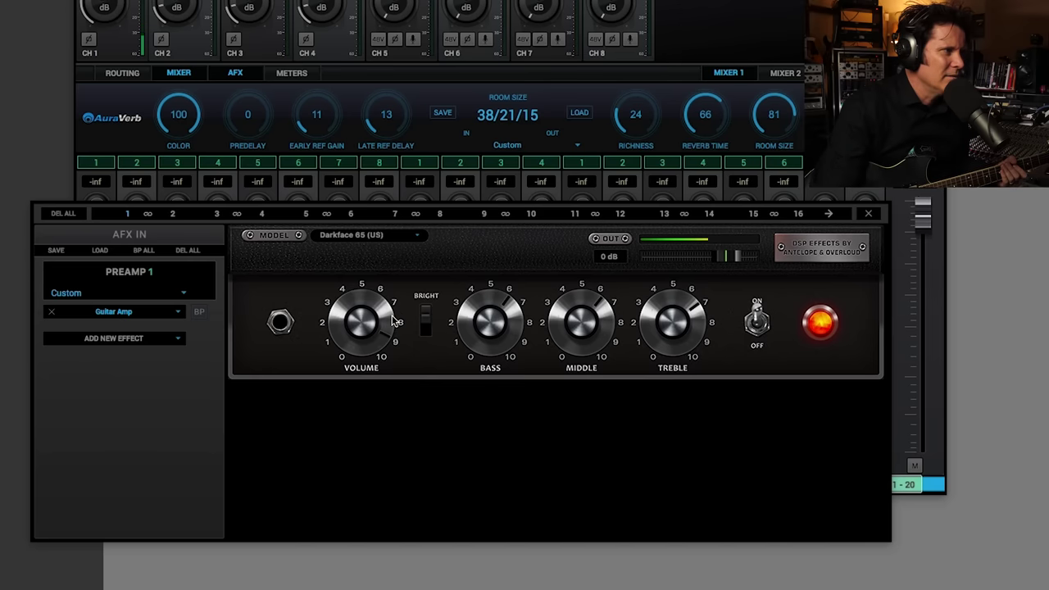
# Add a Darkface 65 2x12 Guitar Cabinet after the amp and turn Mic B down to about -29 dB
pyautogui.click(179, 313)
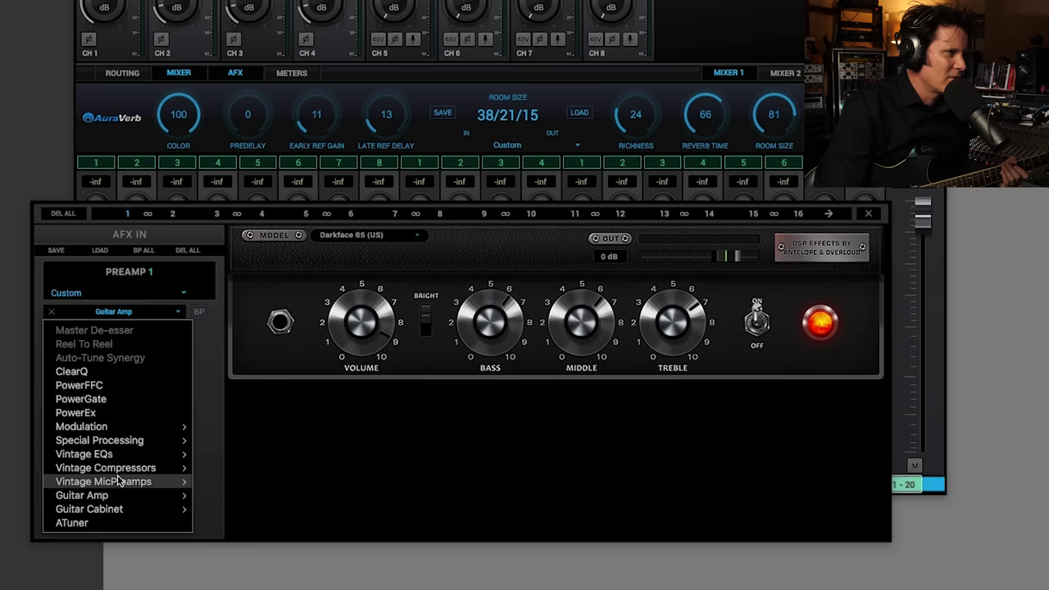
pyautogui.moveTo(119, 499)
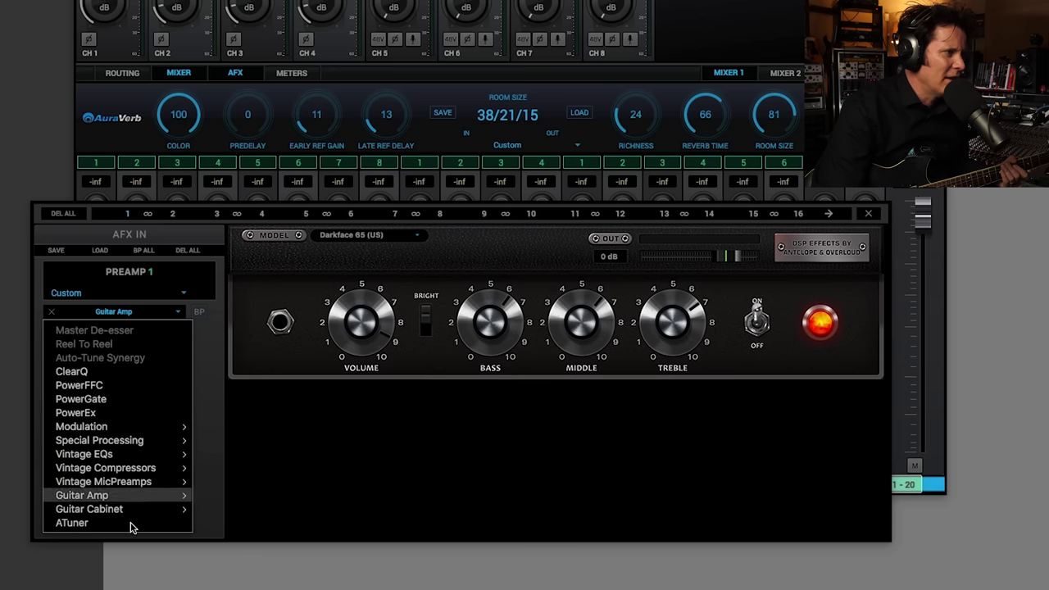
pyautogui.moveTo(135, 512)
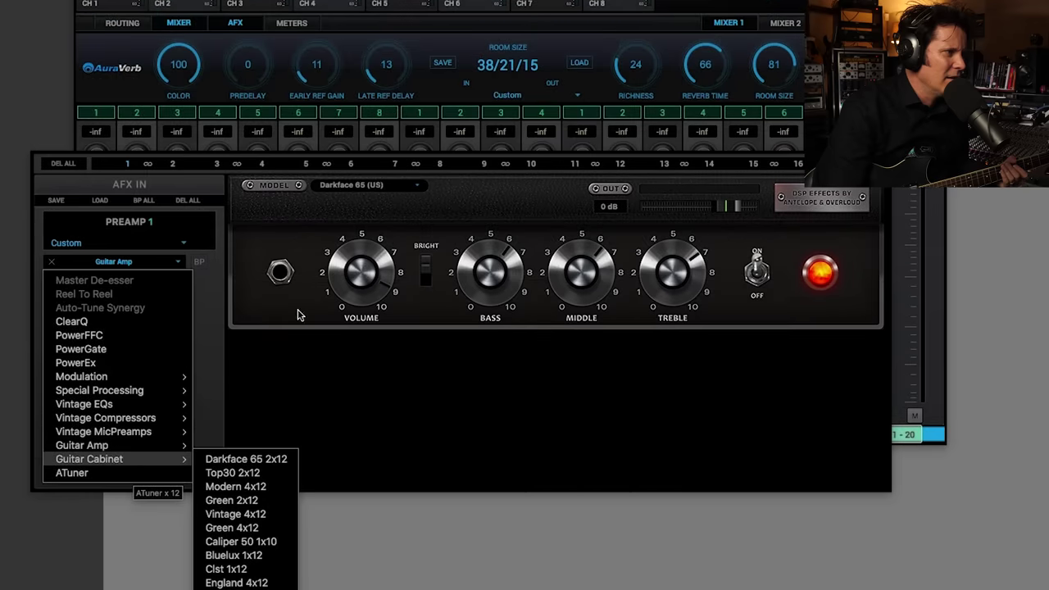
pyautogui.click(244, 391)
pyautogui.click(179, 293)
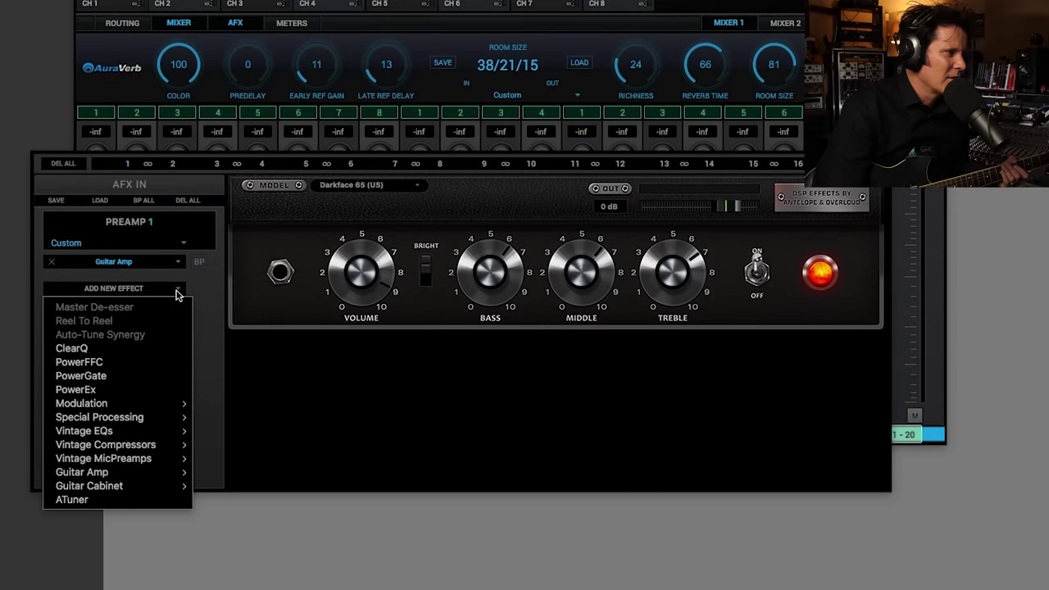
pyautogui.moveTo(115, 486)
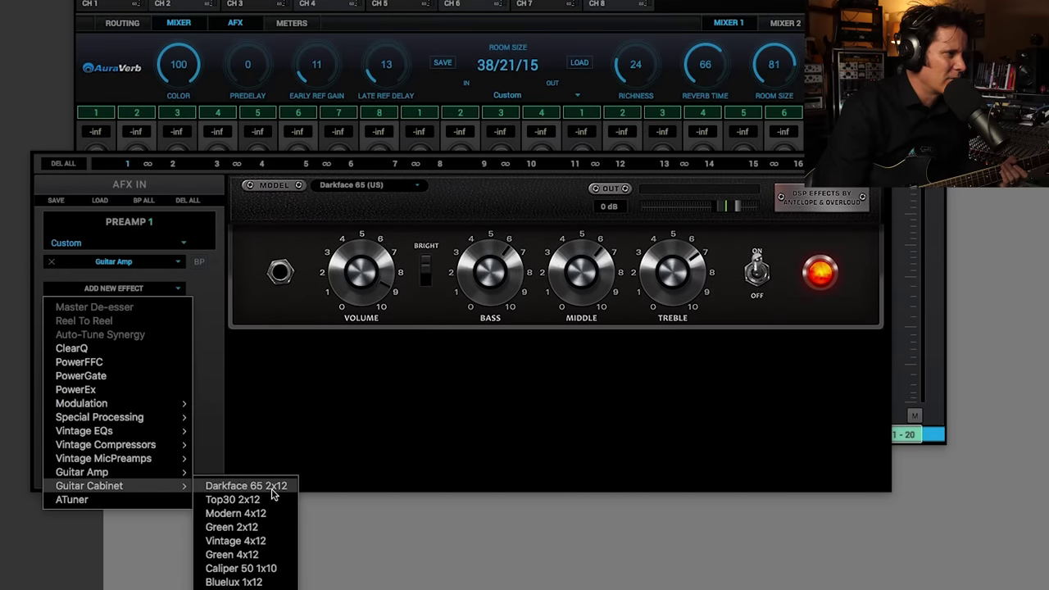
pyautogui.click(273, 489)
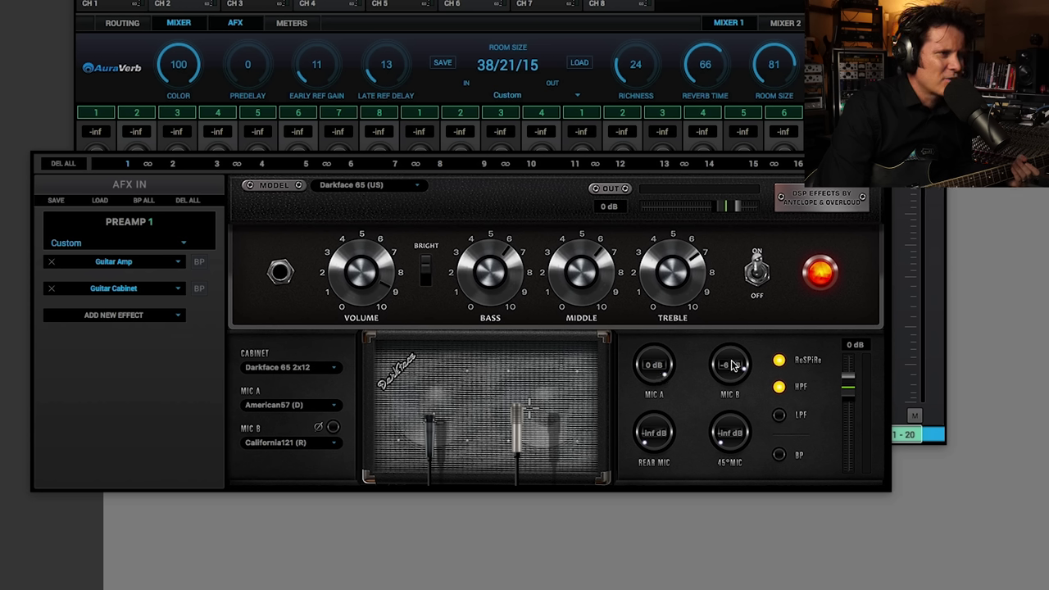
pyautogui.moveTo(734, 363); pyautogui.dragTo(656, 485)
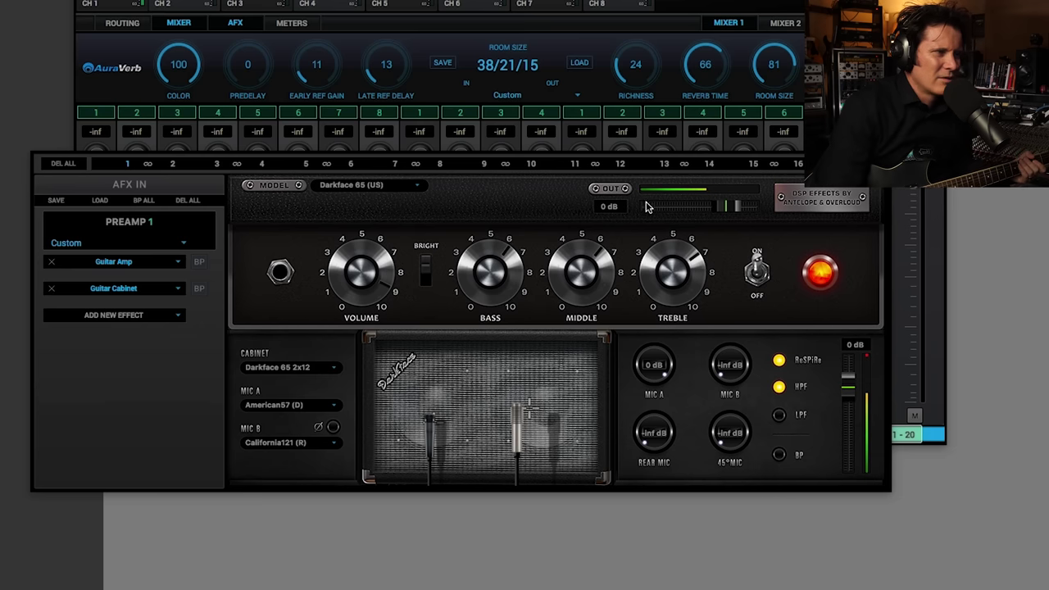
# Reset cabinet Mic A and Mic B to 0 dB, raise the rear mic to -12 dB, and bring up the 45° mic
pyautogui.moveTo(664, 352); pyautogui.dragTo(610, 498)
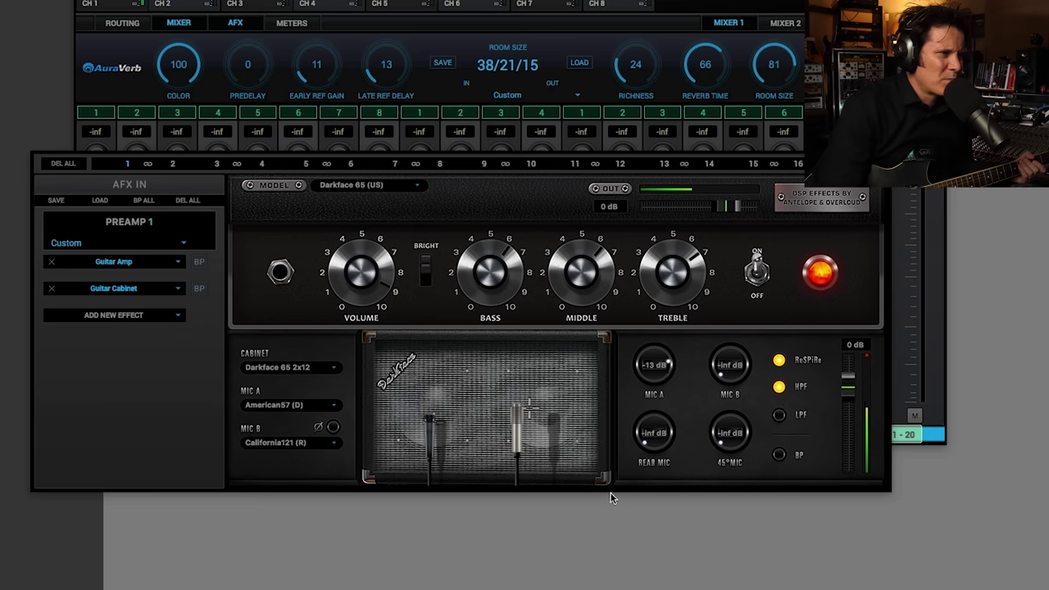
pyautogui.doubleClick(721, 379)
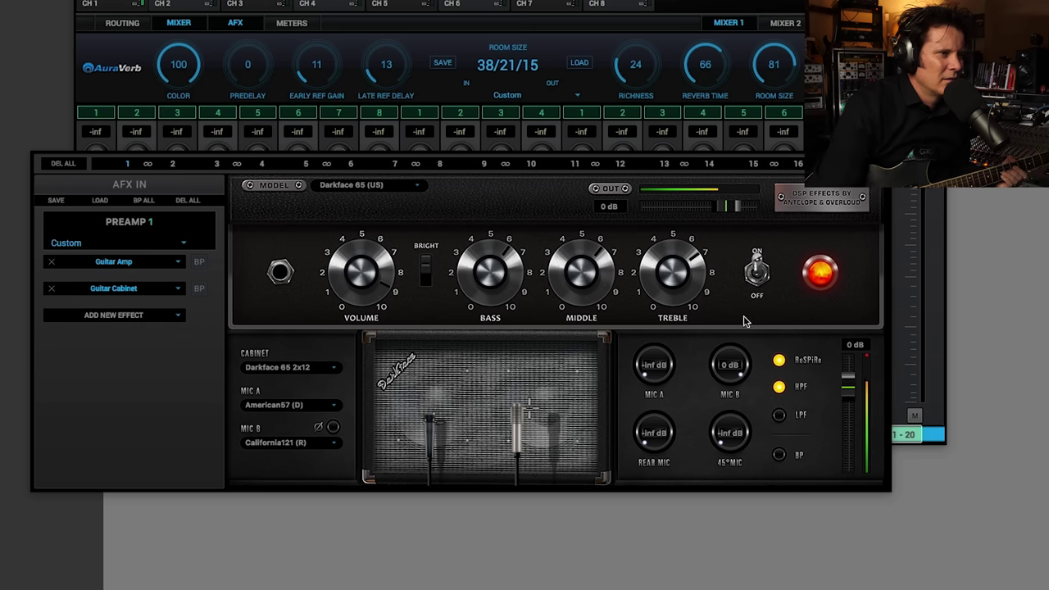
pyautogui.moveTo(729, 364); pyautogui.dragTo(685, 532)
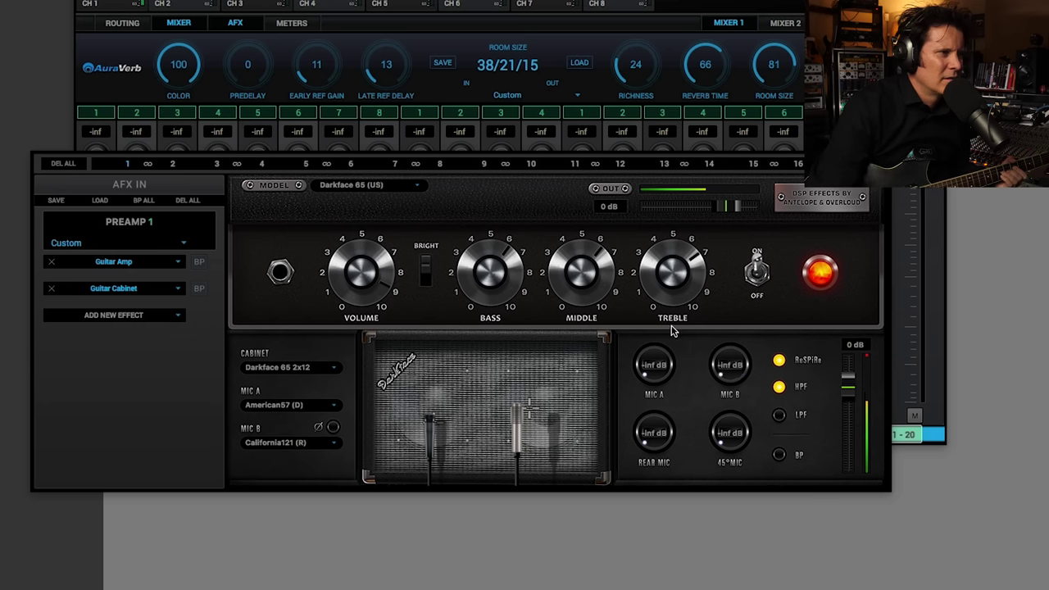
pyautogui.doubleClick(653, 365)
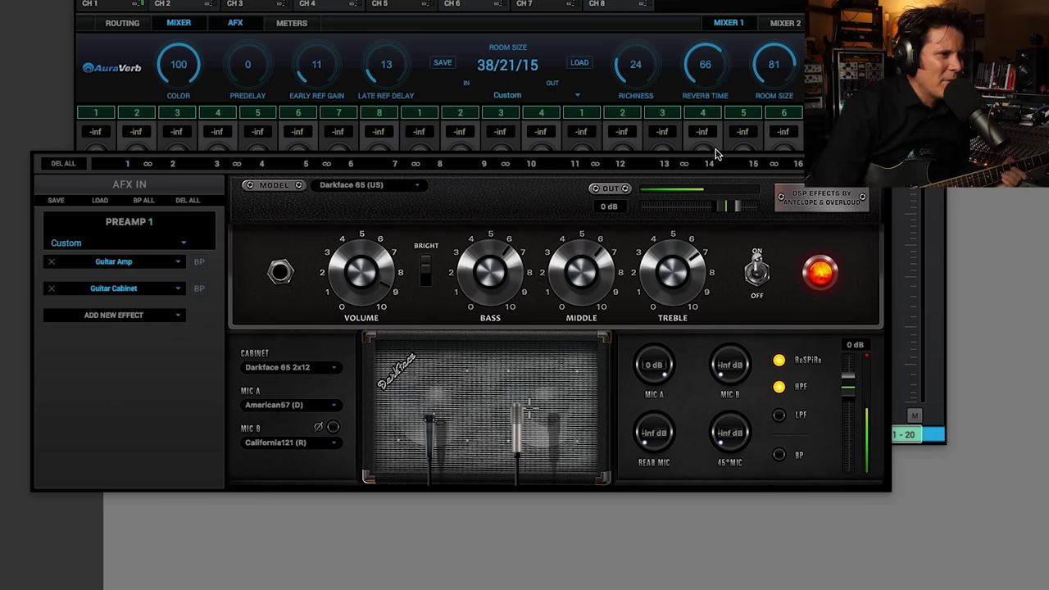
pyautogui.moveTo(663, 428); pyautogui.dragTo(702, 300)
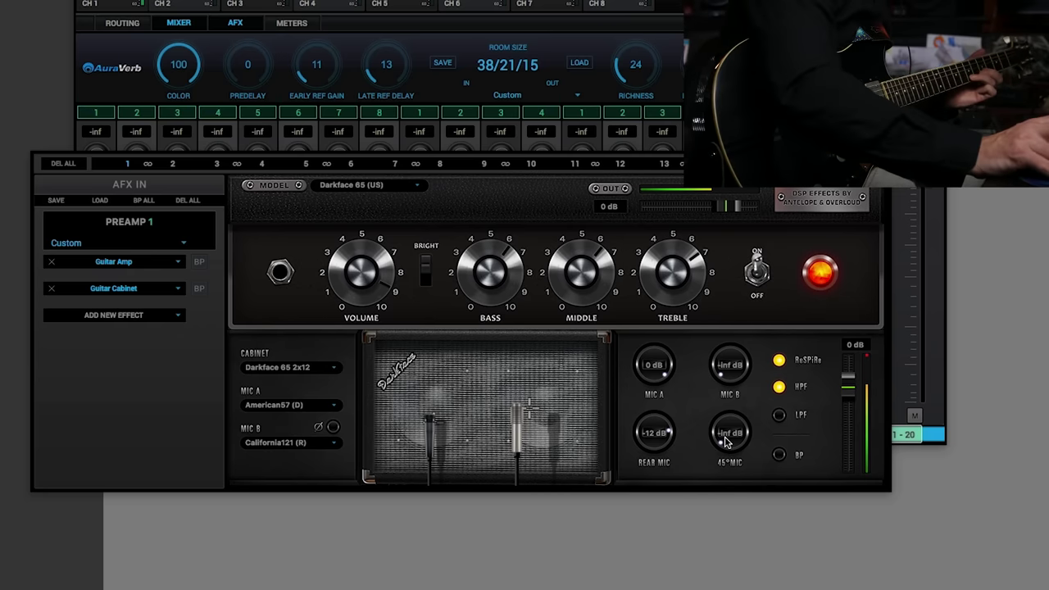
pyautogui.moveTo(728, 441); pyautogui.dragTo(777, 282)
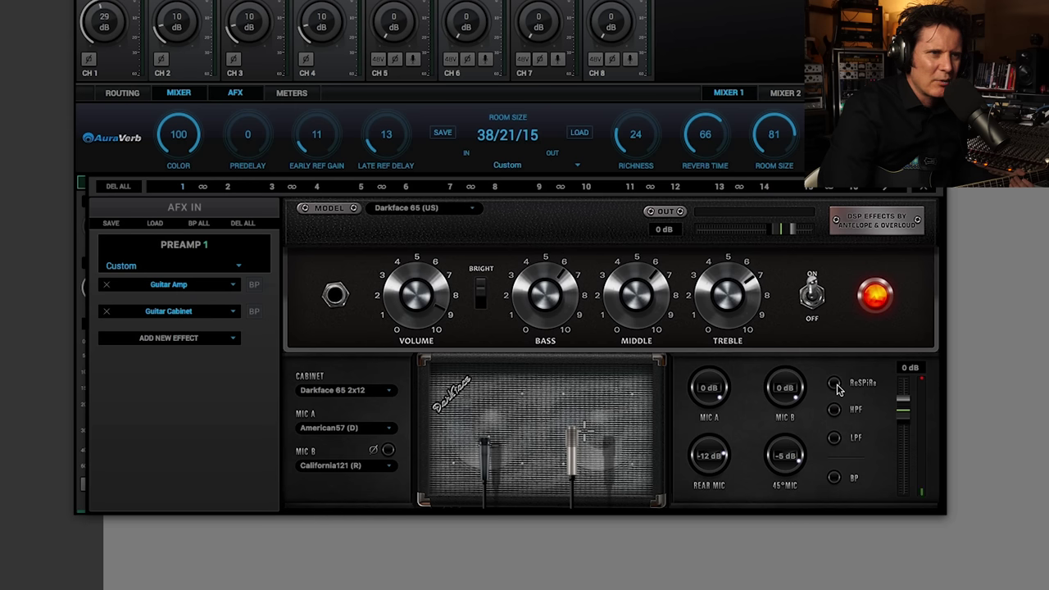
pyautogui.click(835, 385)
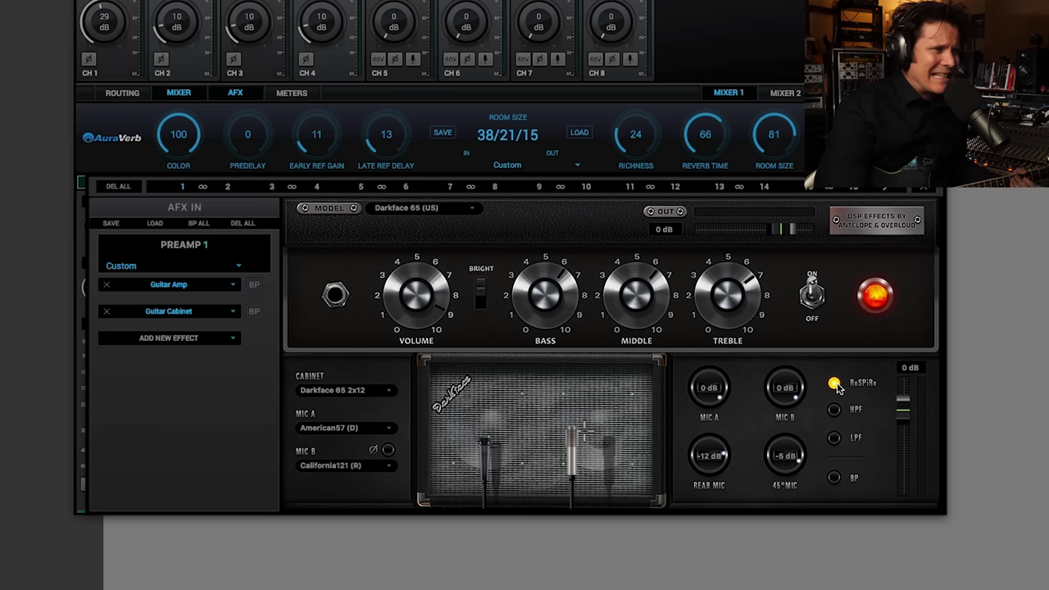
pyautogui.click(834, 410)
pyautogui.click(834, 439)
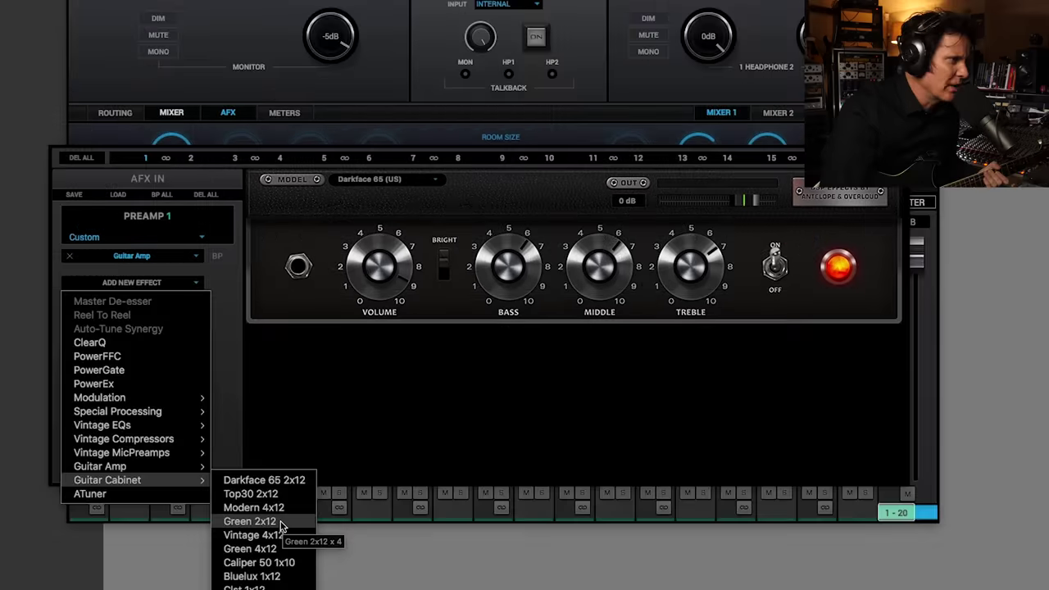
pyautogui.click(282, 525)
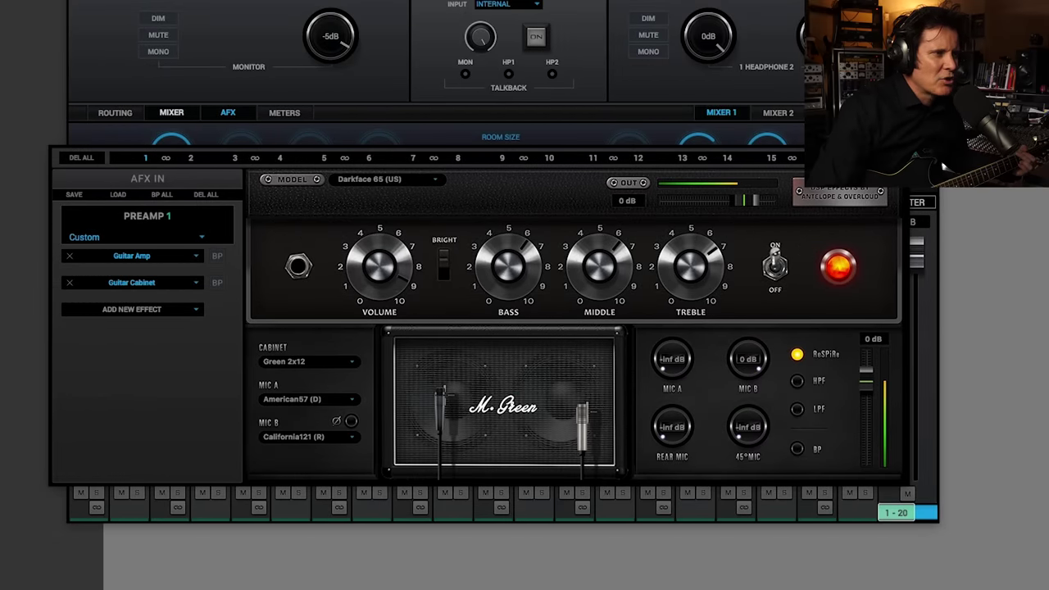
# Reset cabinet Mic A to 0 dB, set Mic B to +26 dB and the rear mic to -18 dB
pyautogui.moveTo(746, 358); pyautogui.dragTo(697, 428)
pyautogui.doubleClick(664, 362)
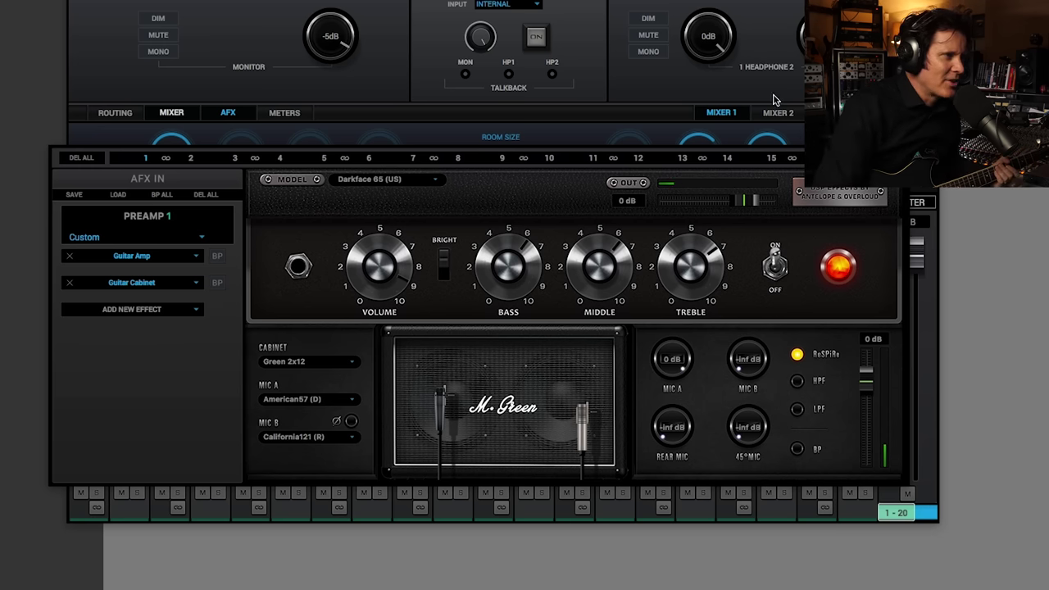
pyautogui.moveTo(747, 361); pyautogui.dragTo(758, 277)
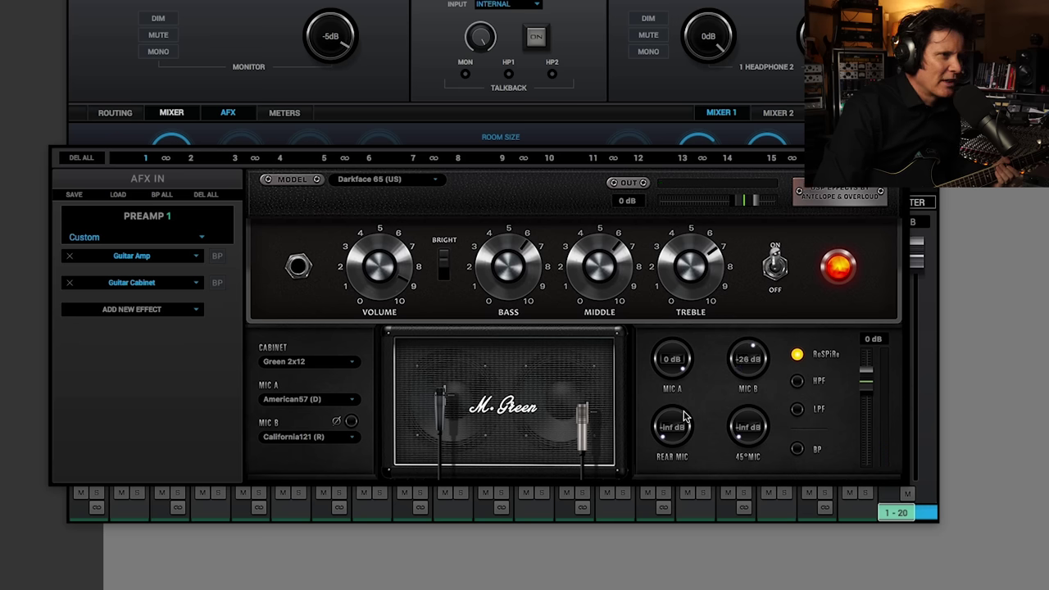
pyautogui.moveTo(674, 429); pyautogui.dragTo(681, 305)
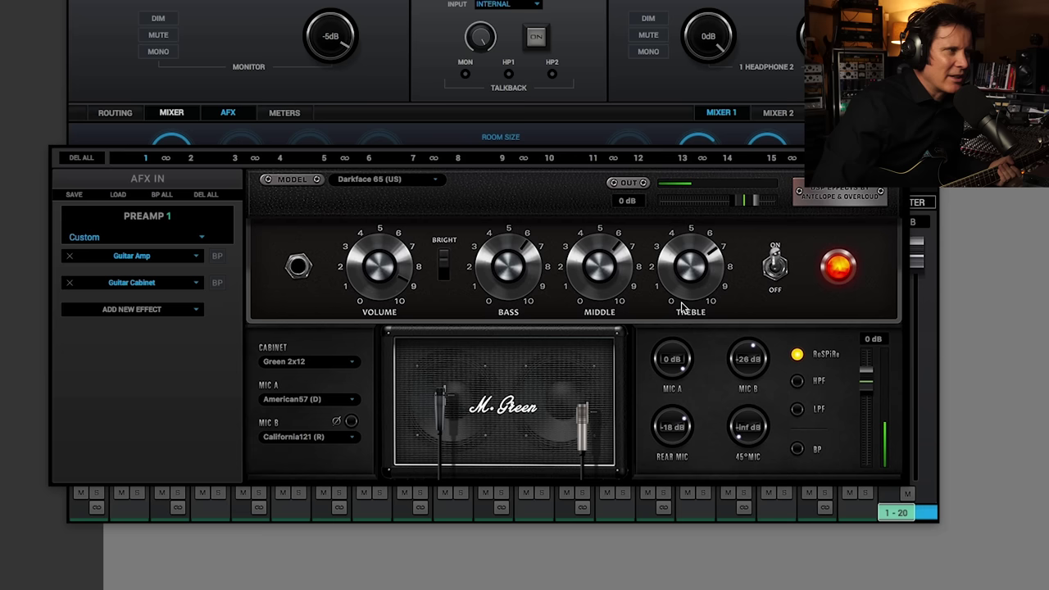
pyautogui.click(195, 256)
pyautogui.moveTo(132, 441)
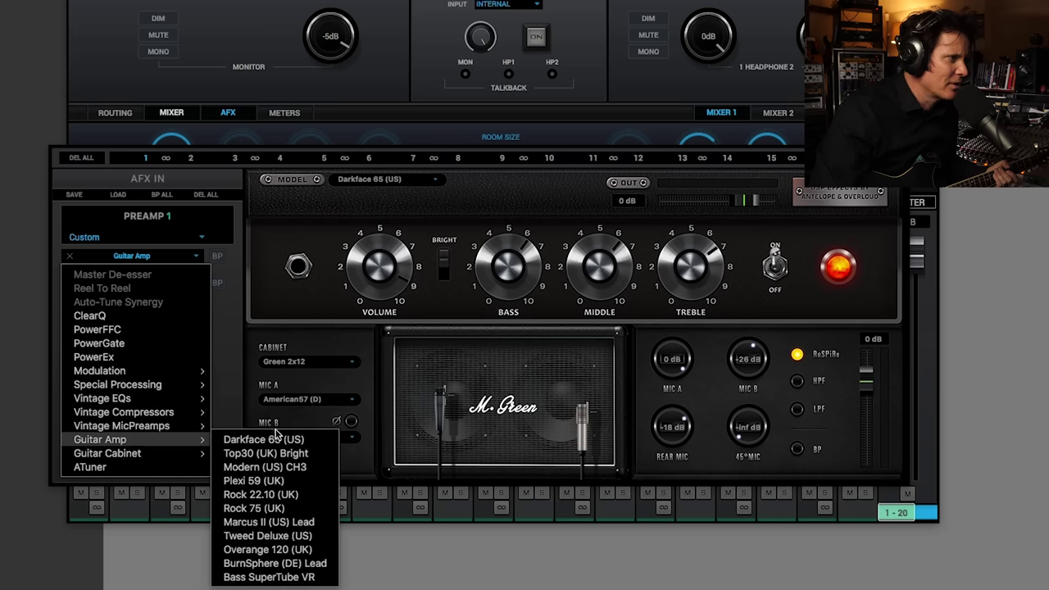
# Switch the amp to Top30 (UK) Bright, lower its volume and the effects output, and drop CH 1 gain to 22 dB
pyautogui.click(287, 458)
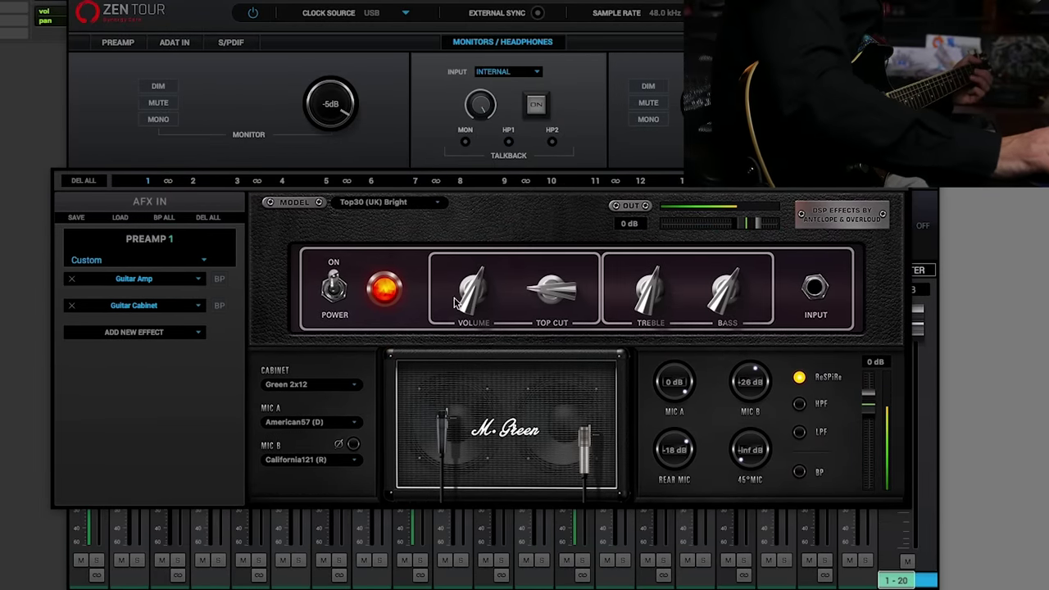
pyautogui.moveTo(472, 295); pyautogui.dragTo(472, 267)
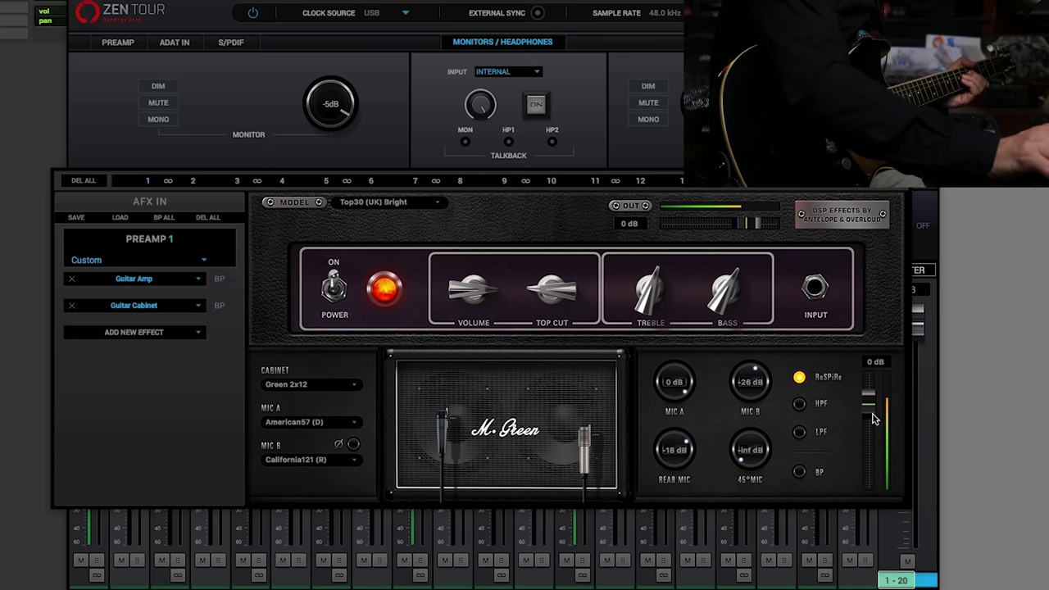
pyautogui.moveTo(872, 419); pyautogui.dragTo(850, 432)
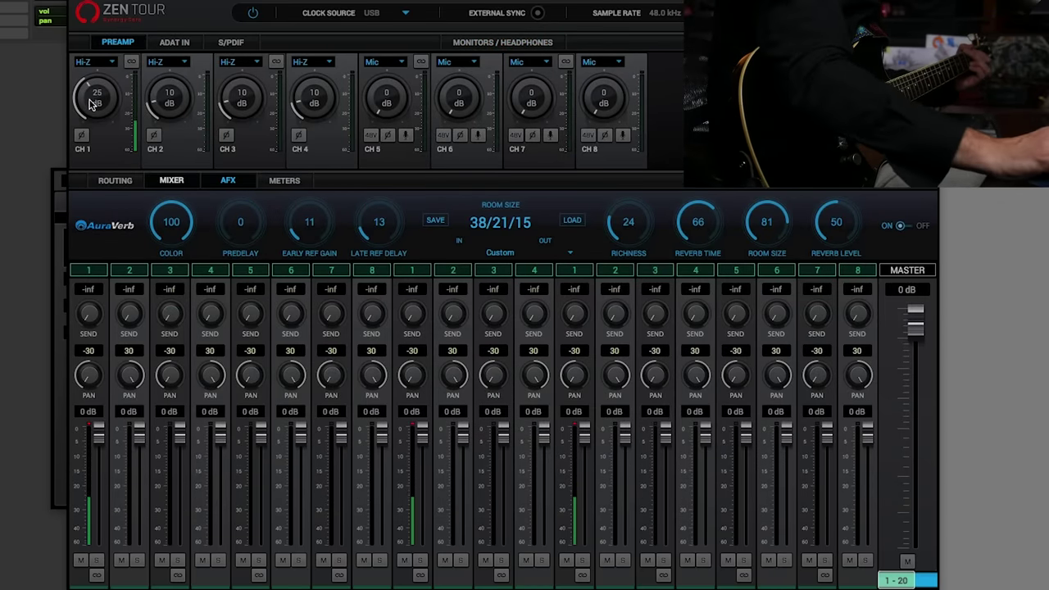
pyautogui.moveTo(93, 104); pyautogui.dragTo(90, 111)
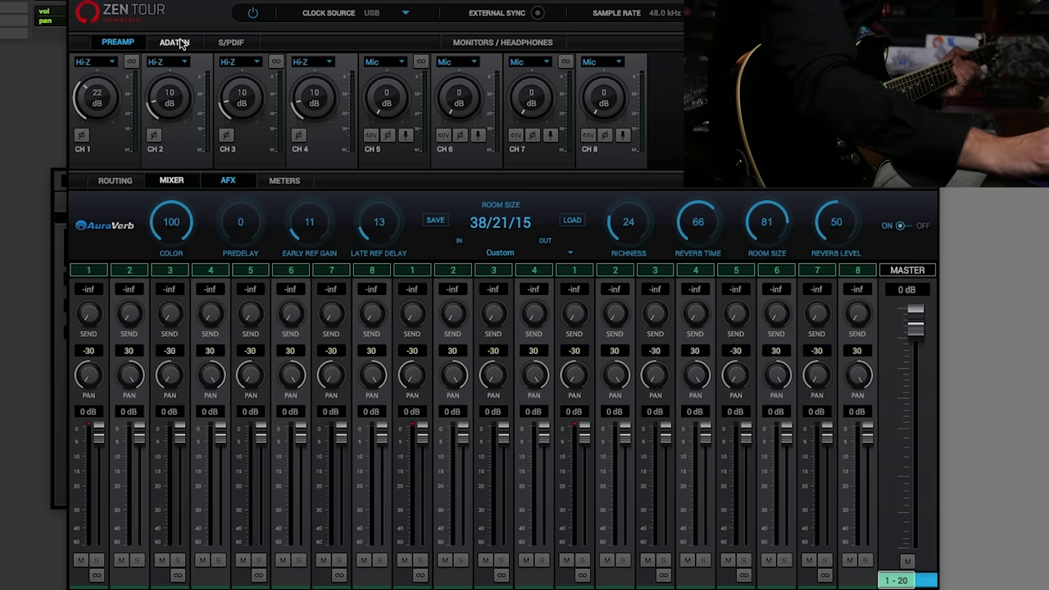
# Reopen Preamp 1's AFX chain and show the Guitar Amp model choices
pyautogui.click(227, 180)
pyautogui.click(134, 278)
pyautogui.moveTo(143, 463)
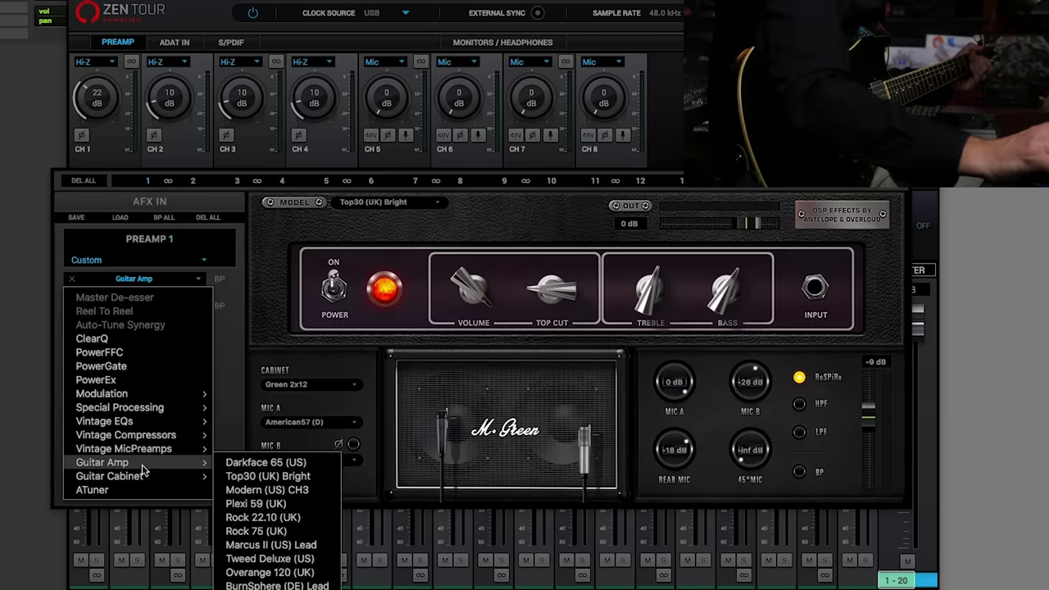
# Audition amp models starting with Rock 75 (UK), ending on BurnSphere (DE) Lead
pyautogui.click(304, 533)
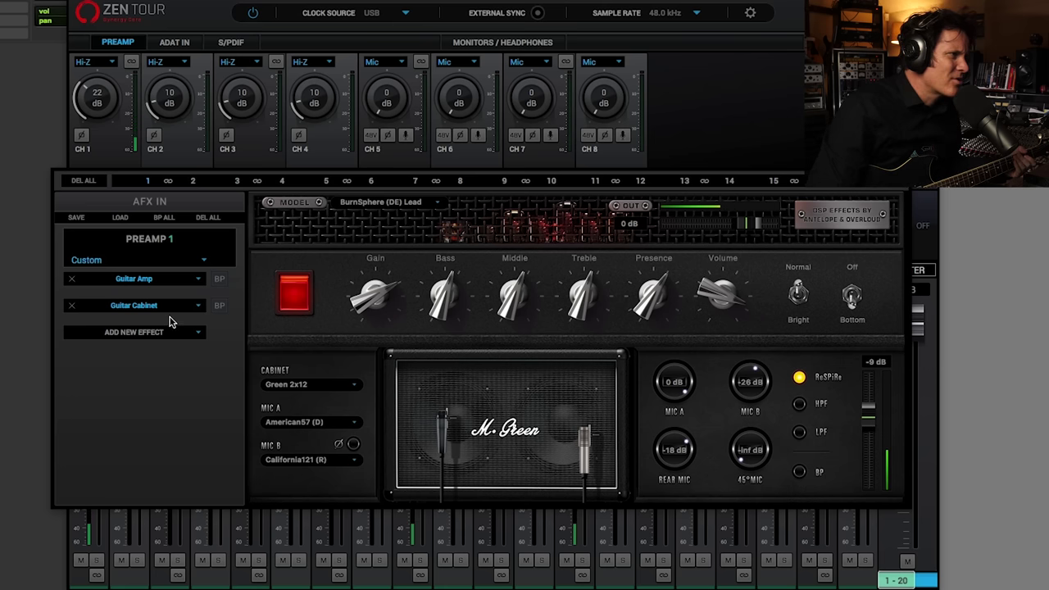
pyautogui.click(198, 307)
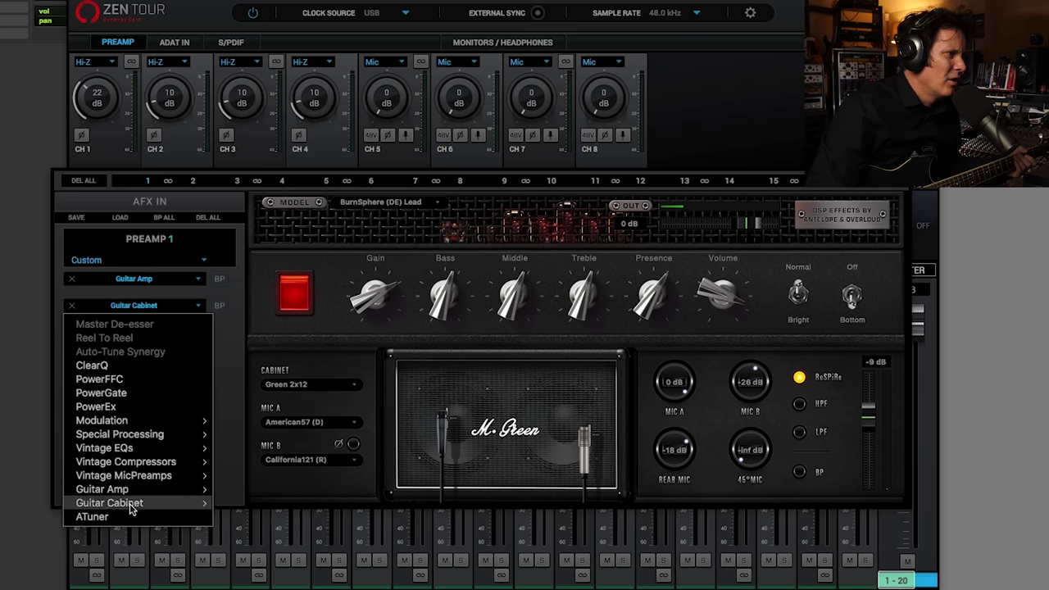
# Swap the Green 2x12 cabinet for the England 4x12 model
pyautogui.moveTo(136, 505)
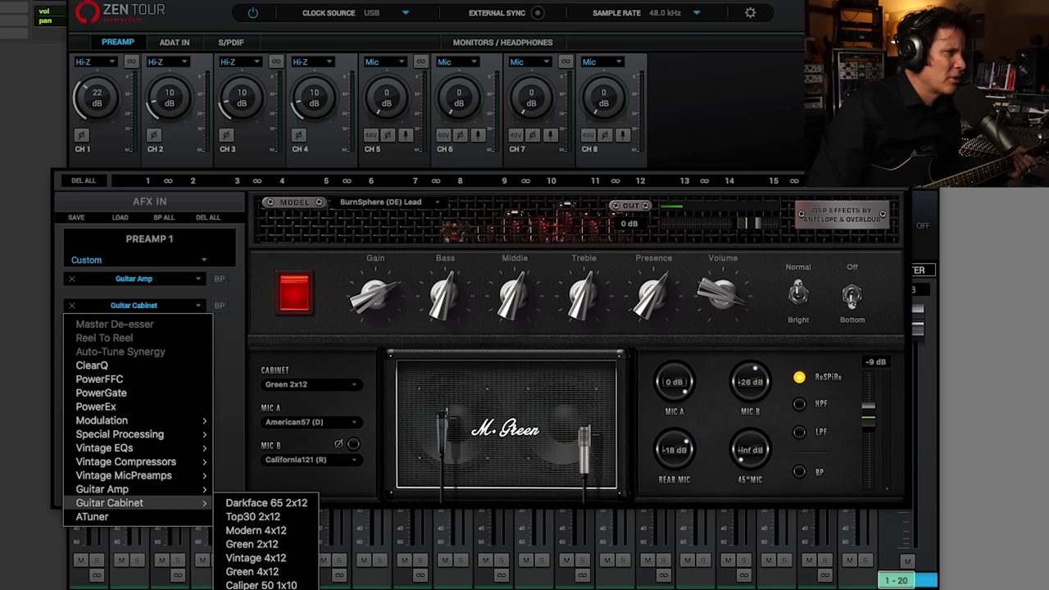
pyautogui.click(254, 588)
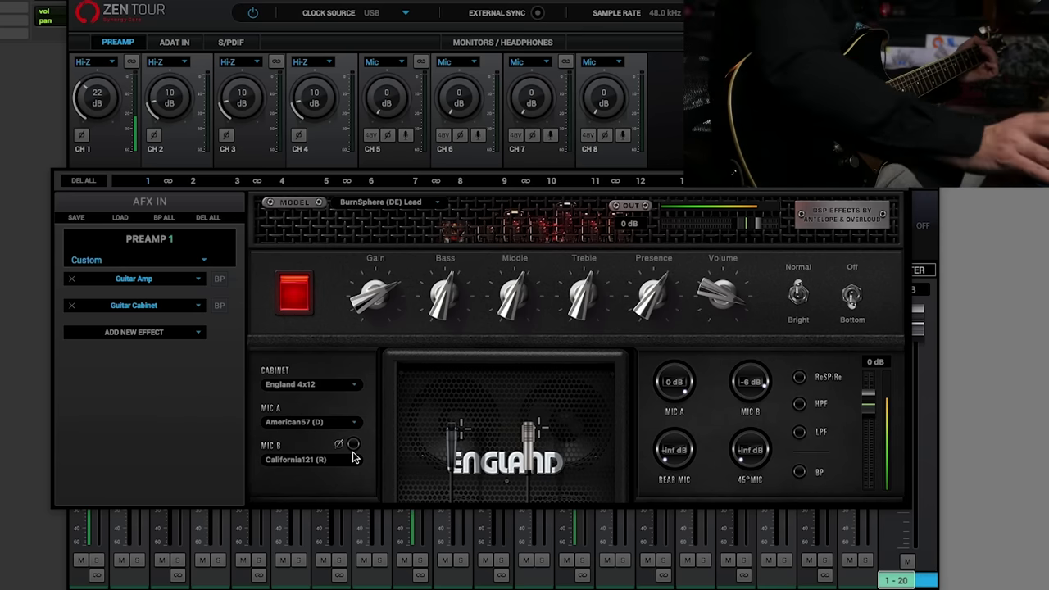
# Balance the England 4x12 mics: Mic A at 0 dB, Mic B at -6 dB, rear mic fully down
pyautogui.moveTo(660, 379); pyautogui.dragTo(685, 405)
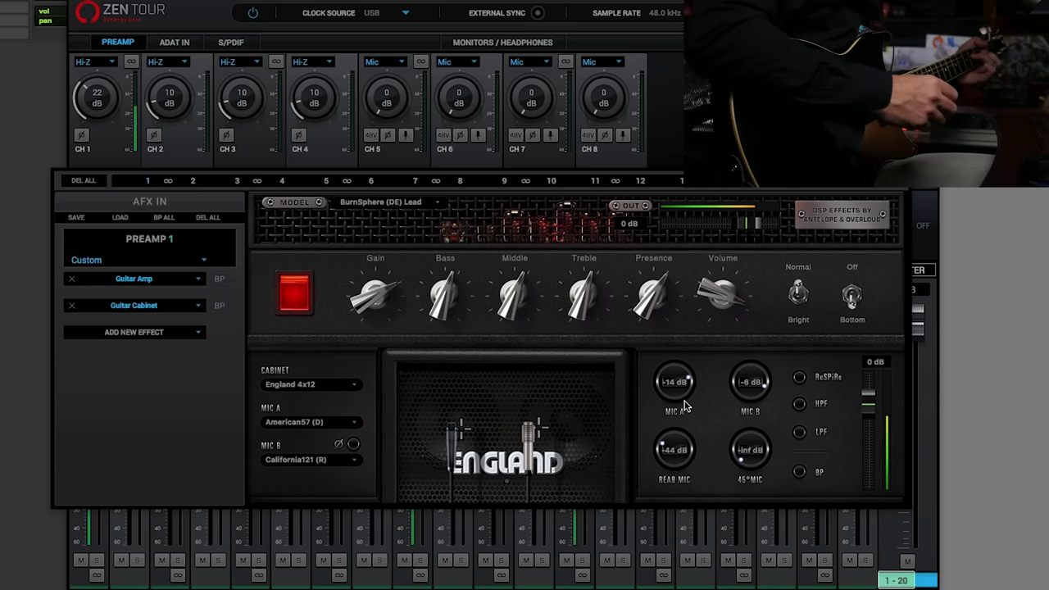
pyautogui.moveTo(750, 382); pyautogui.dragTo(787, 283)
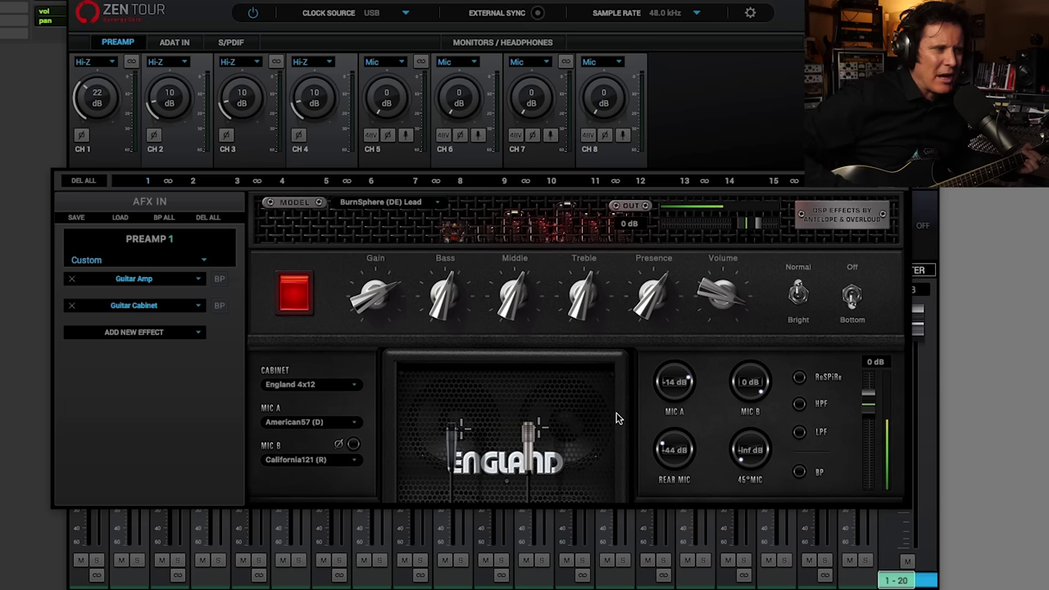
pyautogui.moveTo(668, 392); pyautogui.dragTo(693, 351)
pyautogui.moveTo(734, 378); pyautogui.dragTo(738, 398)
pyautogui.moveTo(677, 452); pyautogui.dragTo(658, 531)
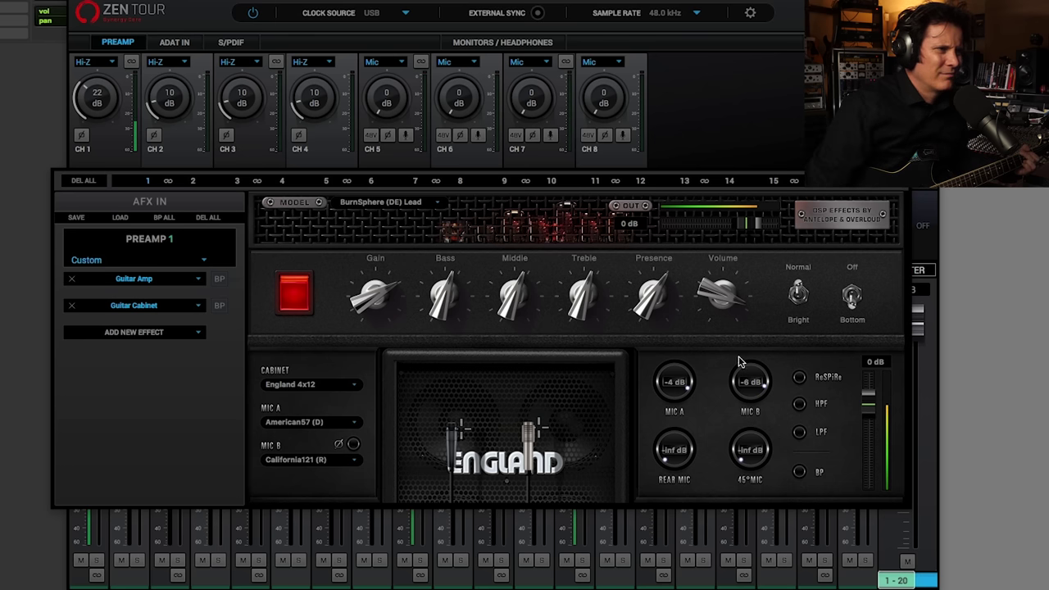
pyautogui.moveTo(685, 390); pyautogui.dragTo(691, 345)
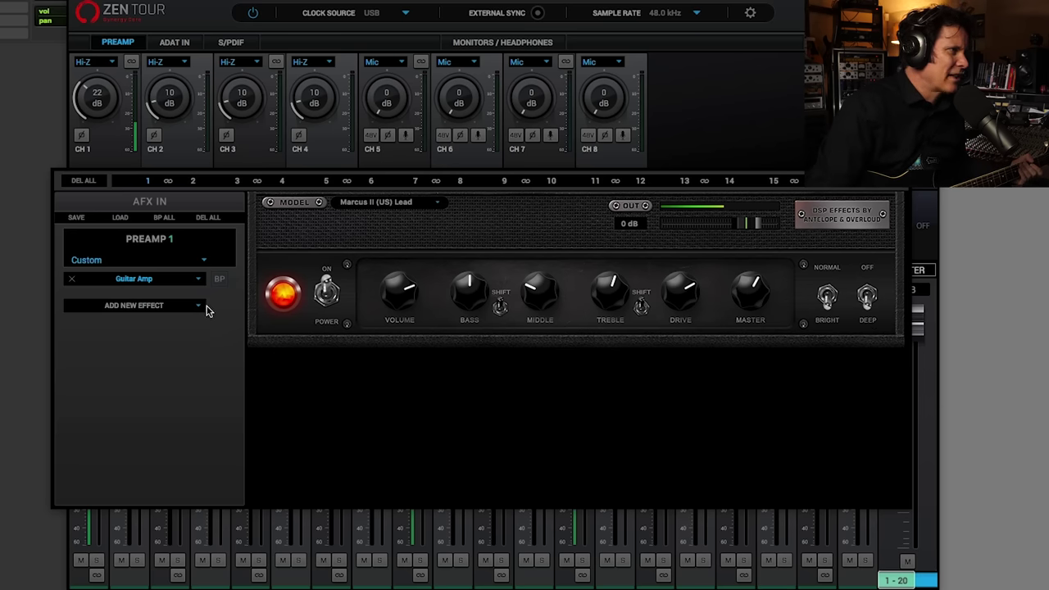
# Add a Green 2x12 guitar cabinet to the chain after the Marcus II amp
pyautogui.click(197, 306)
pyautogui.click(283, 546)
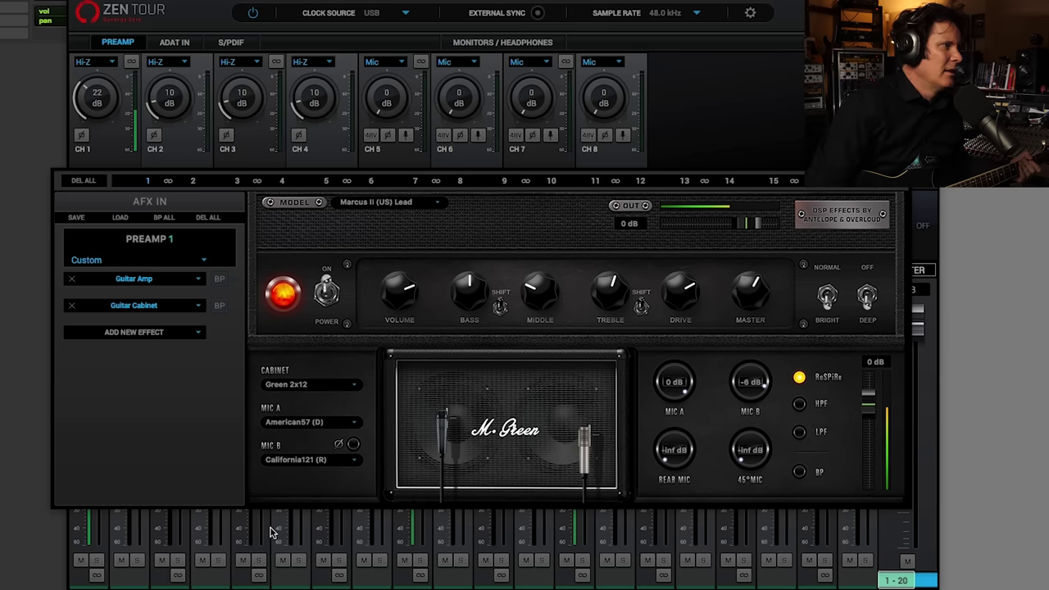
# Add the BA-31 preamp after the cabinet, trim slightly lowered and gain at about 2 o'clock
pyautogui.click(197, 336)
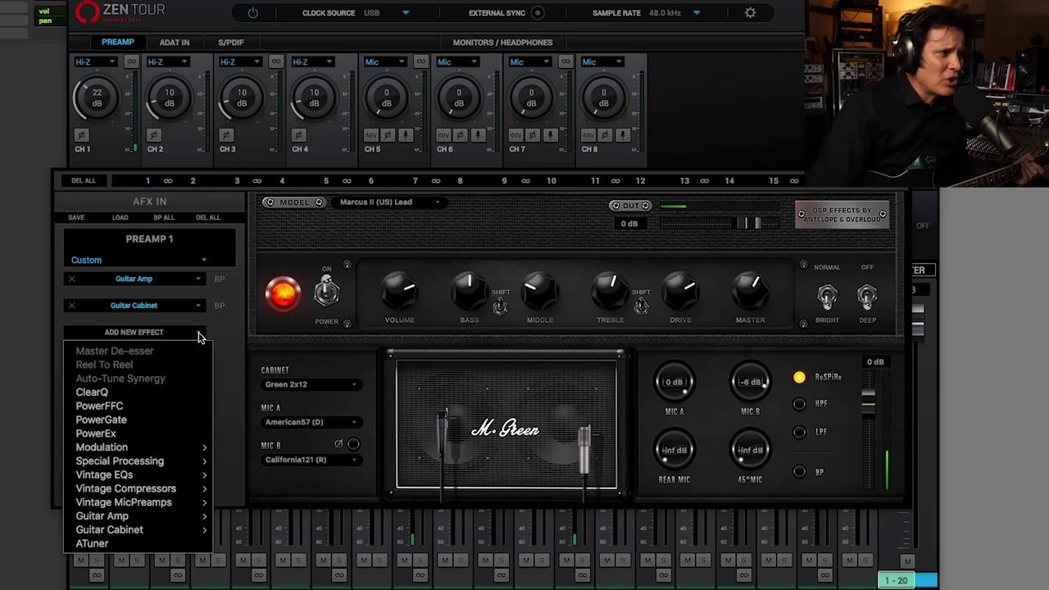
pyautogui.moveTo(148, 502)
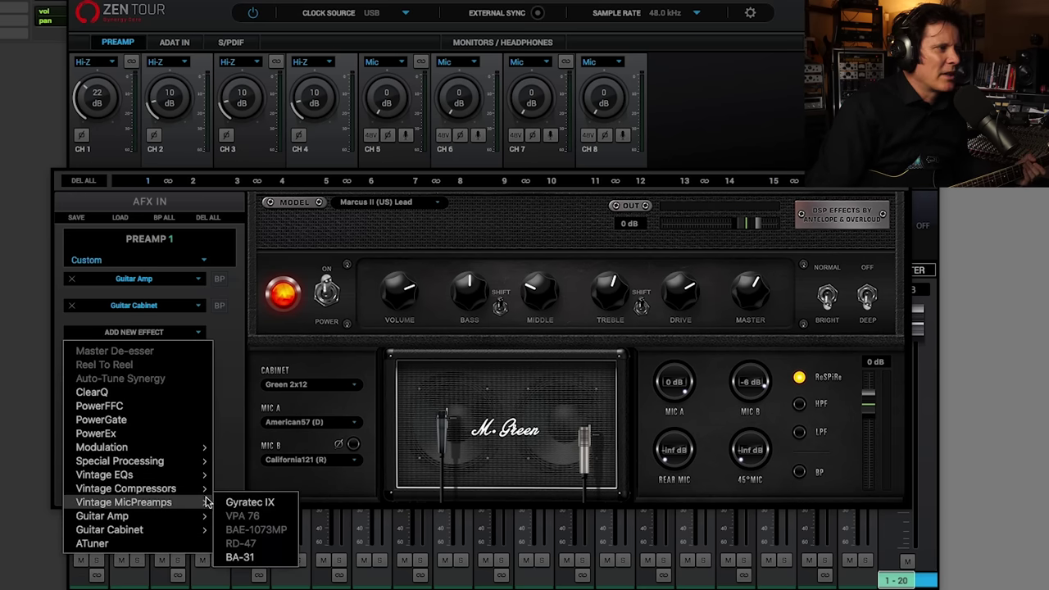
pyautogui.click(246, 556)
pyautogui.scroll(-1, 442, 428)
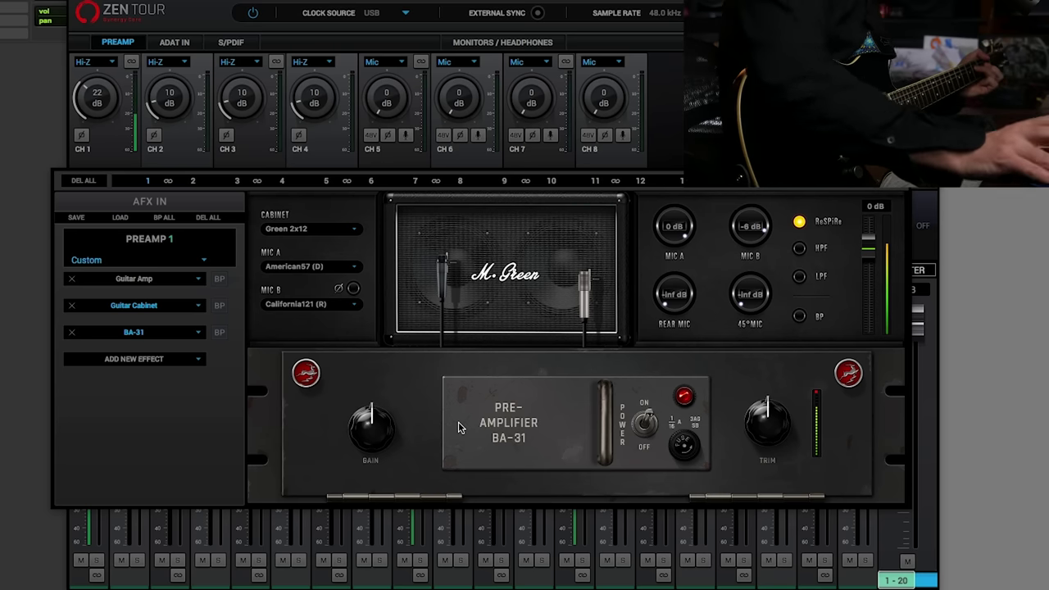
pyautogui.moveTo(760, 412); pyautogui.dragTo(726, 463)
pyautogui.moveTo(357, 443); pyautogui.dragTo(386, 388)
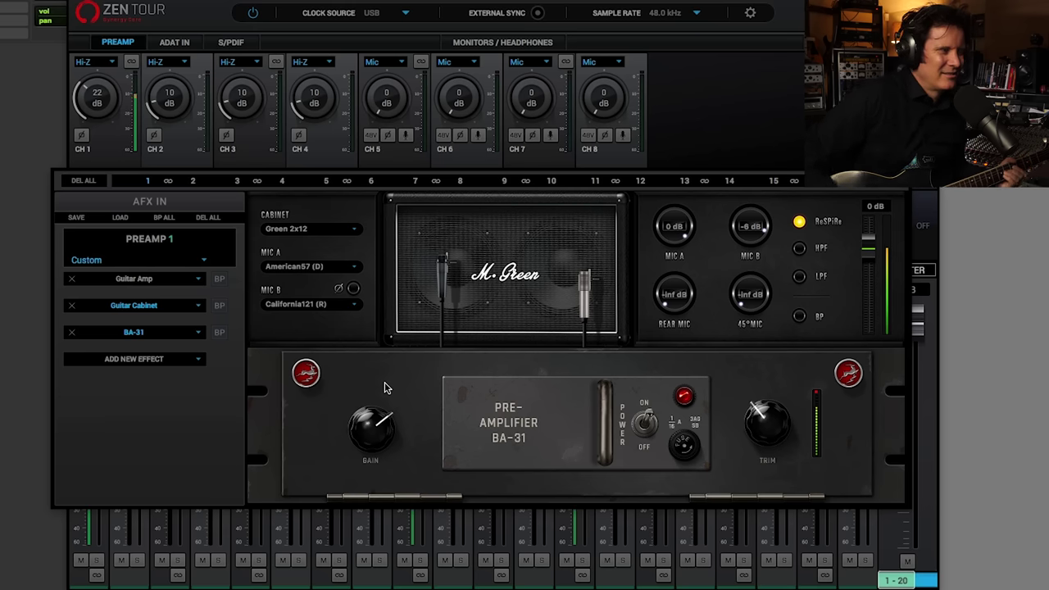
# Add VEQ-1A after BA-31, high frequency about 10 and low toward 100, both boosted
pyautogui.click(200, 367)
pyautogui.click(254, 496)
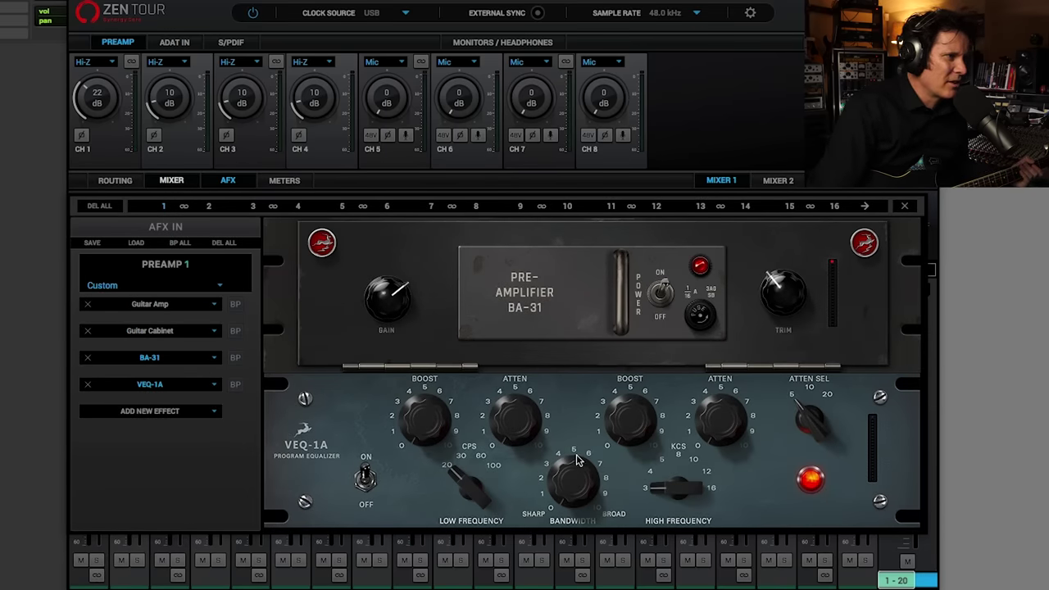
pyautogui.moveTo(677, 481); pyautogui.dragTo(678, 459)
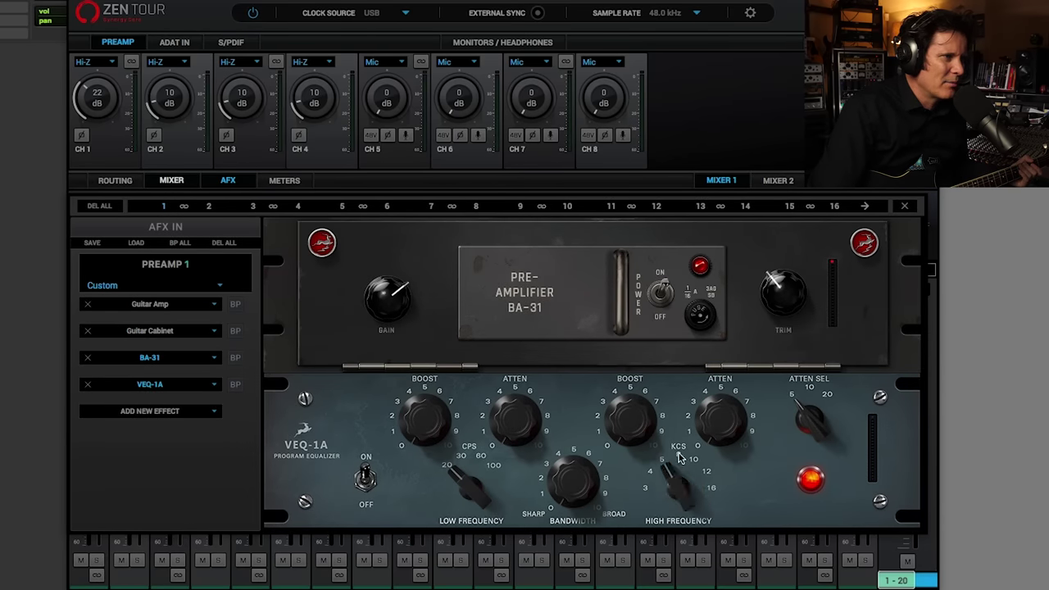
pyautogui.moveTo(638, 421); pyautogui.dragTo(643, 366)
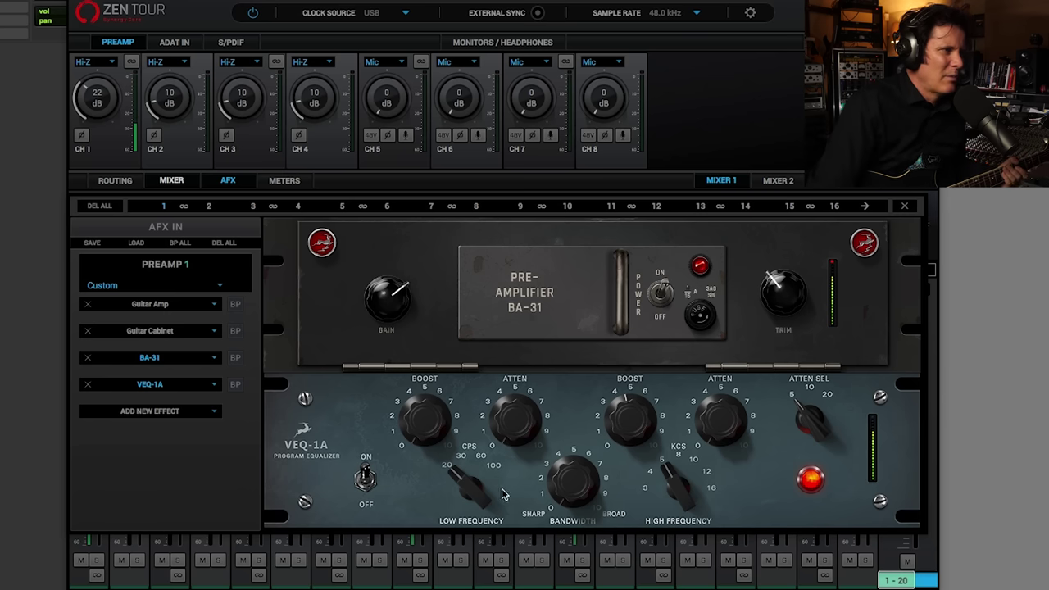
pyautogui.click(488, 449)
pyautogui.moveTo(440, 416); pyautogui.dragTo(440, 395)
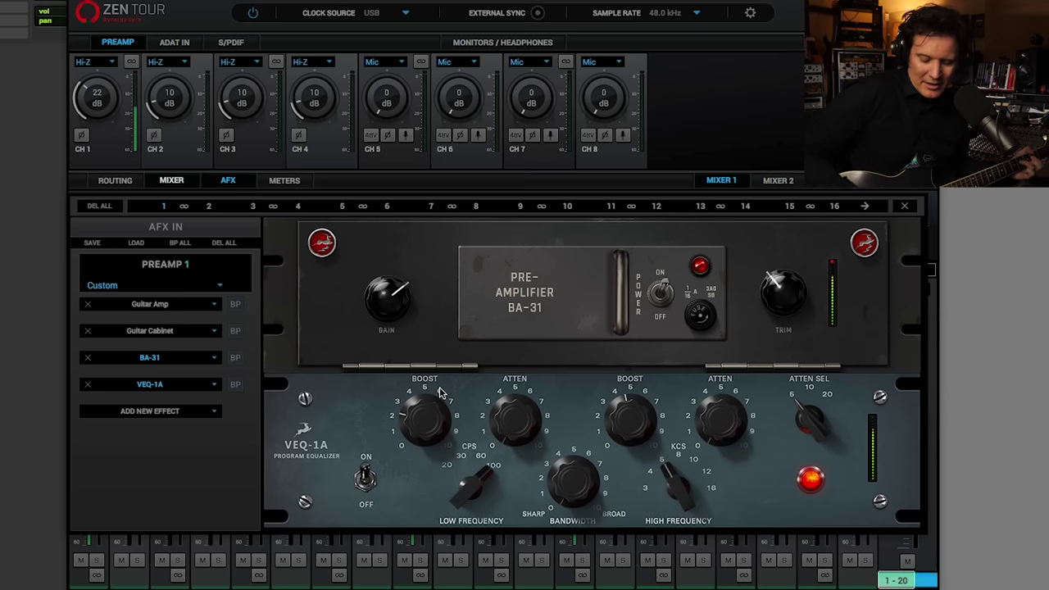
# Add the FET-A76 compressor after VEQ-1A and adjust its input and raise its output level
pyautogui.click(215, 411)
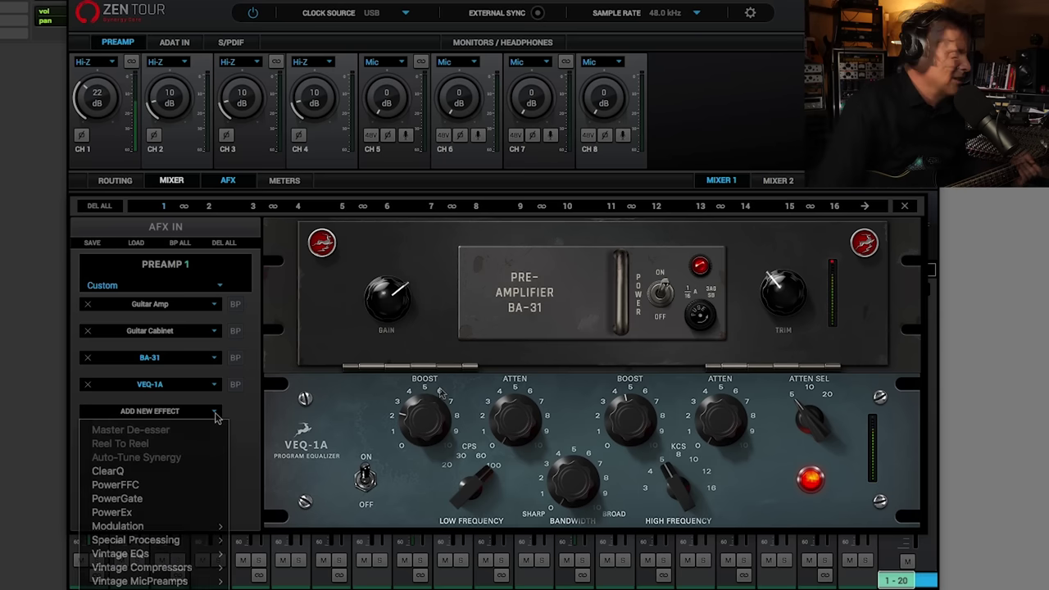
pyautogui.moveTo(150, 571)
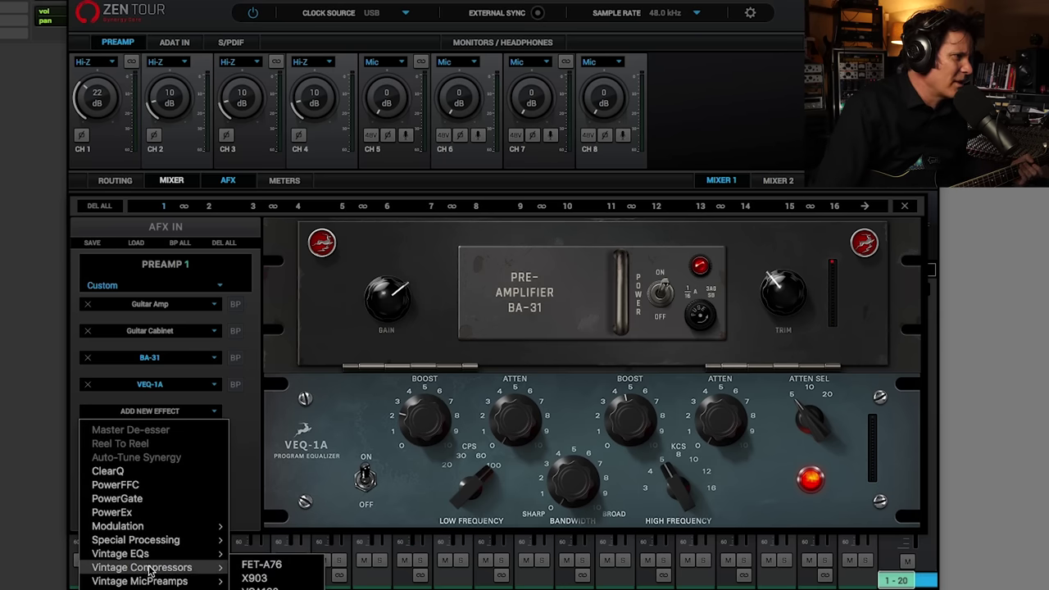
pyautogui.click(278, 567)
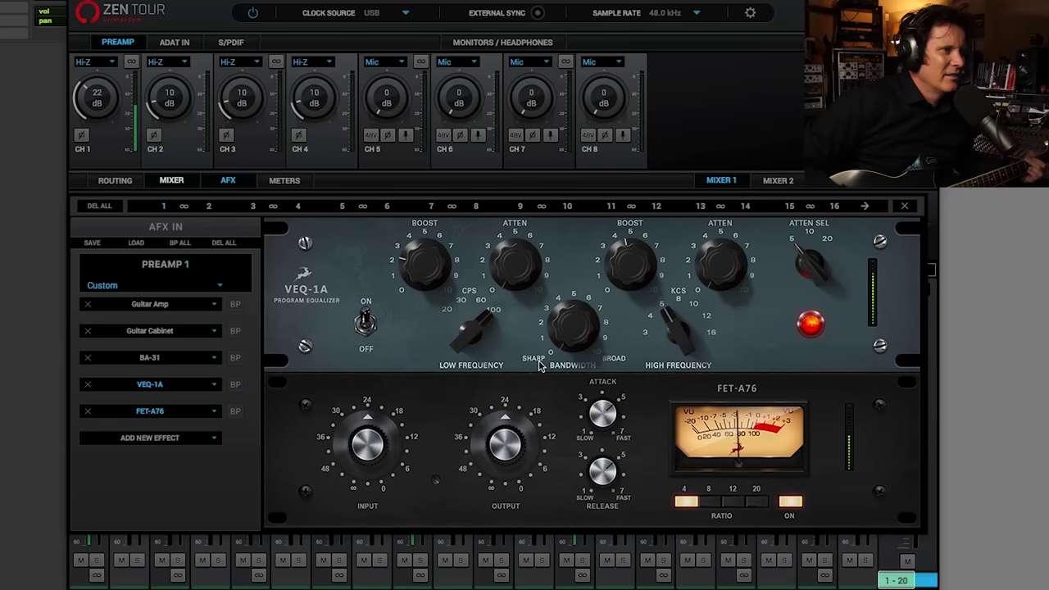
pyautogui.moveTo(373, 431); pyautogui.dragTo(349, 469)
pyautogui.moveTo(492, 467); pyautogui.dragTo(507, 443)
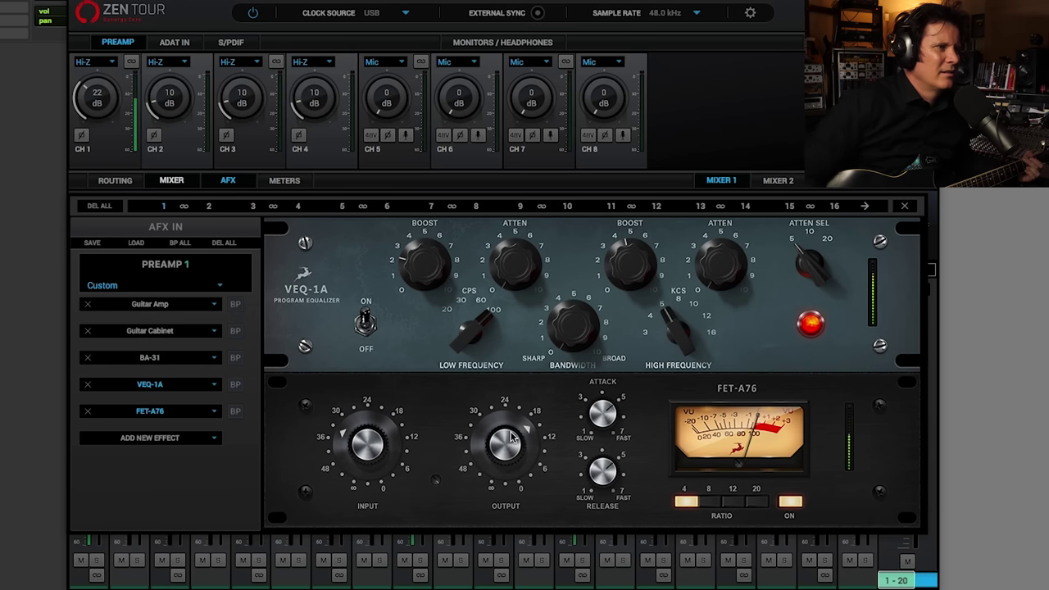
pyautogui.moveTo(368, 446); pyautogui.dragTo(374, 437)
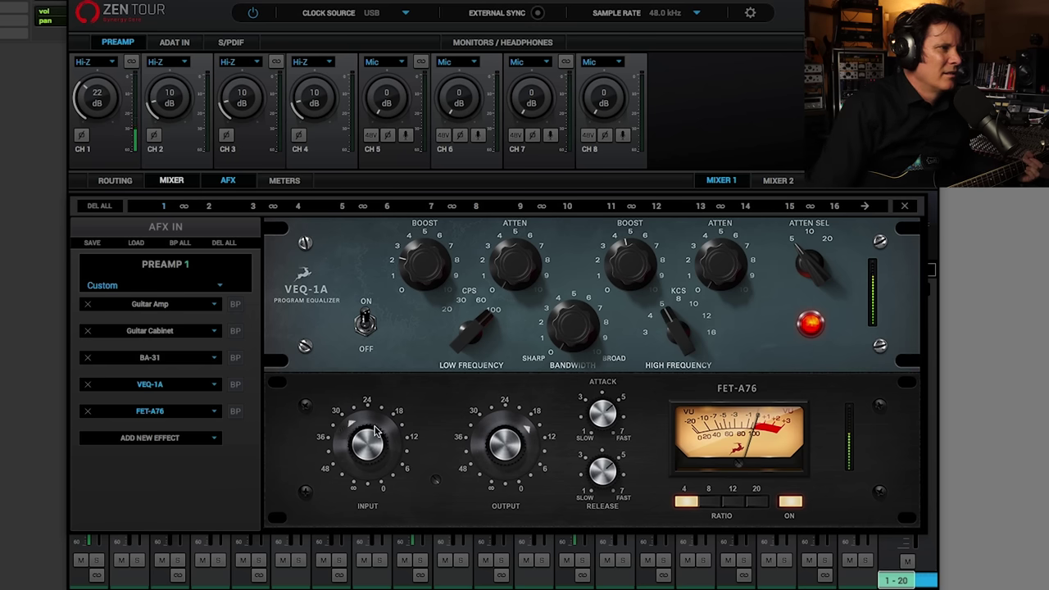
pyautogui.moveTo(512, 447); pyautogui.dragTo(519, 430)
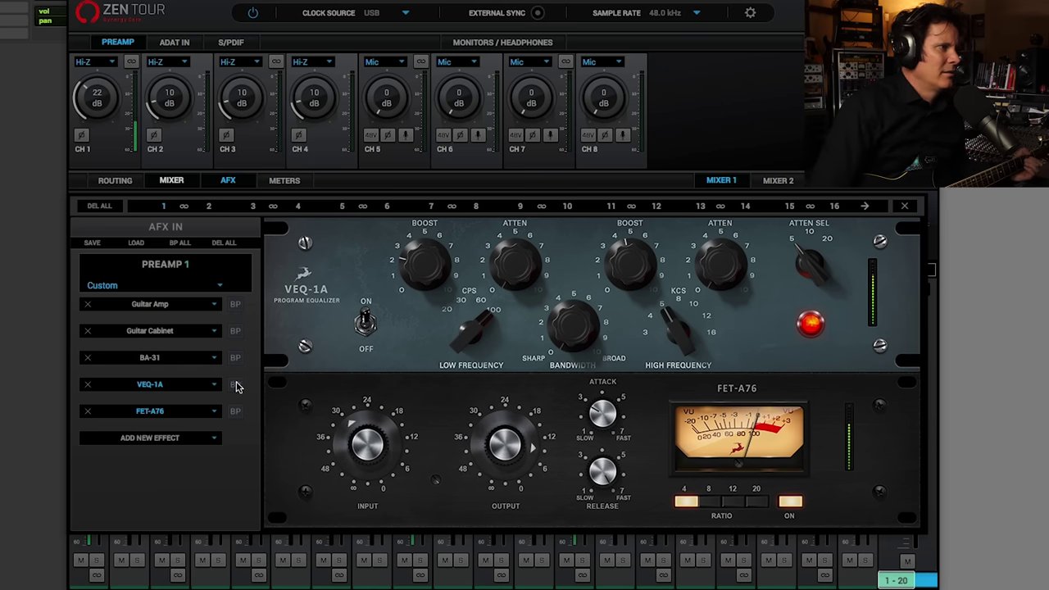
# Compare FET-A76 bypassed versus active, nudging its output slightly higher
pyautogui.click(234, 416)
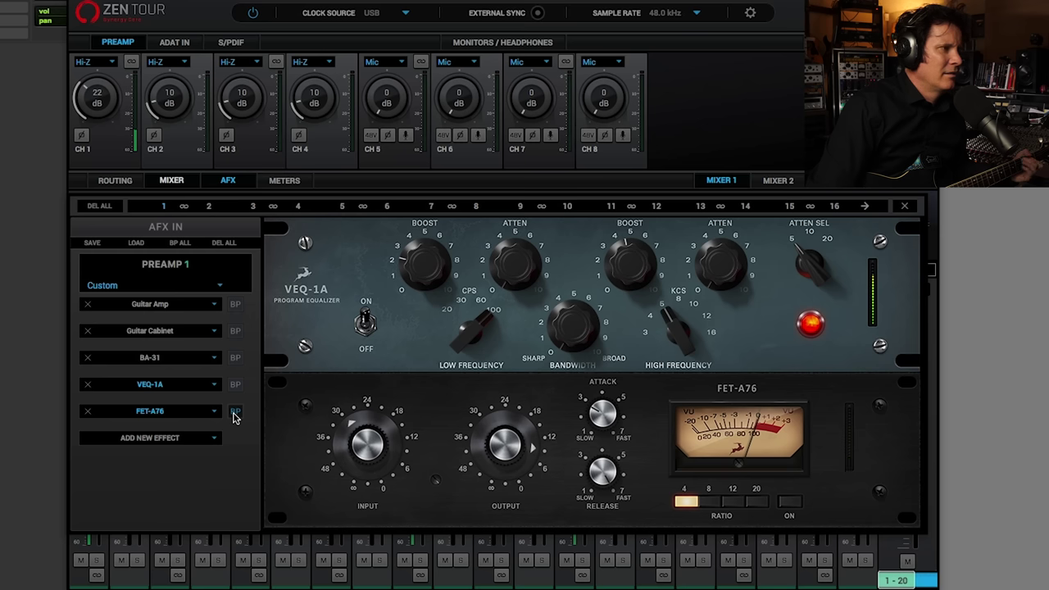
pyautogui.click(234, 416)
pyautogui.moveTo(502, 451); pyautogui.dragTo(508, 434)
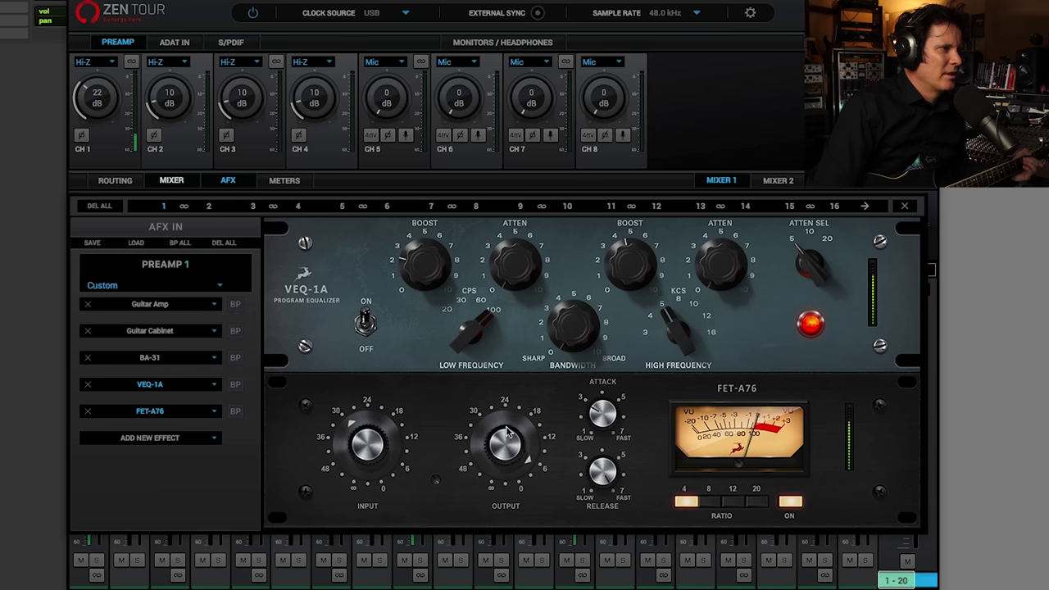
pyautogui.click(238, 415)
pyautogui.click(238, 415)
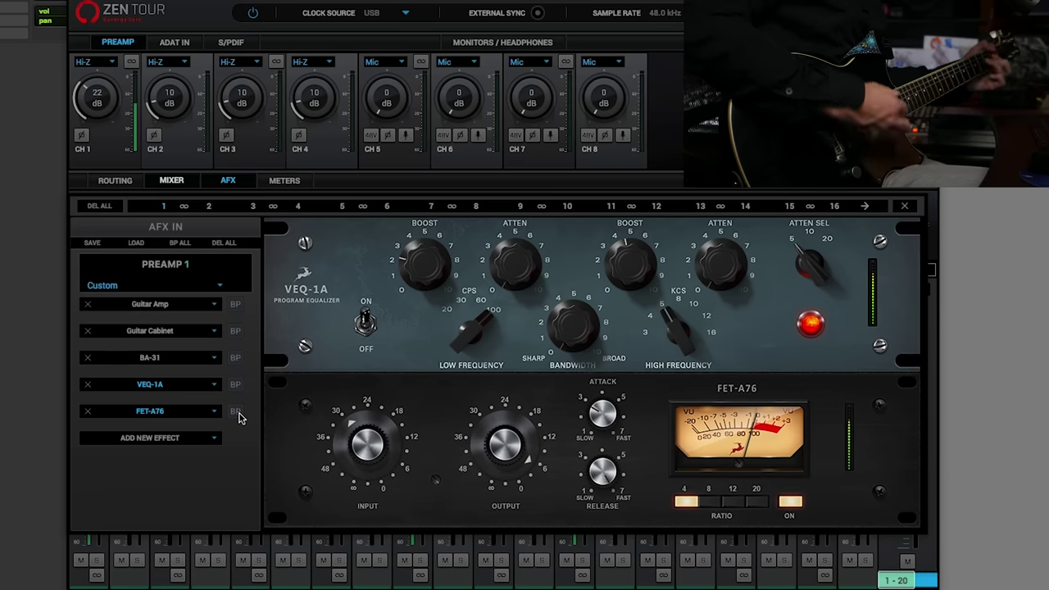
# Add the Memory Cat Brigade demo after FET-A76, with more feedback, half blend and longer delay
pyautogui.click(150, 438)
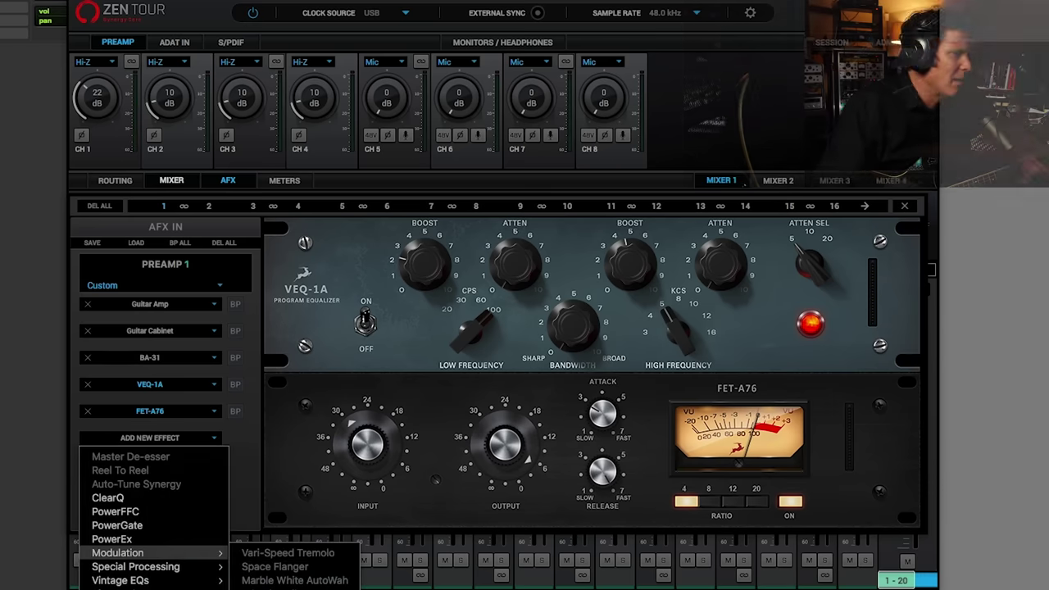
pyautogui.click(290, 583)
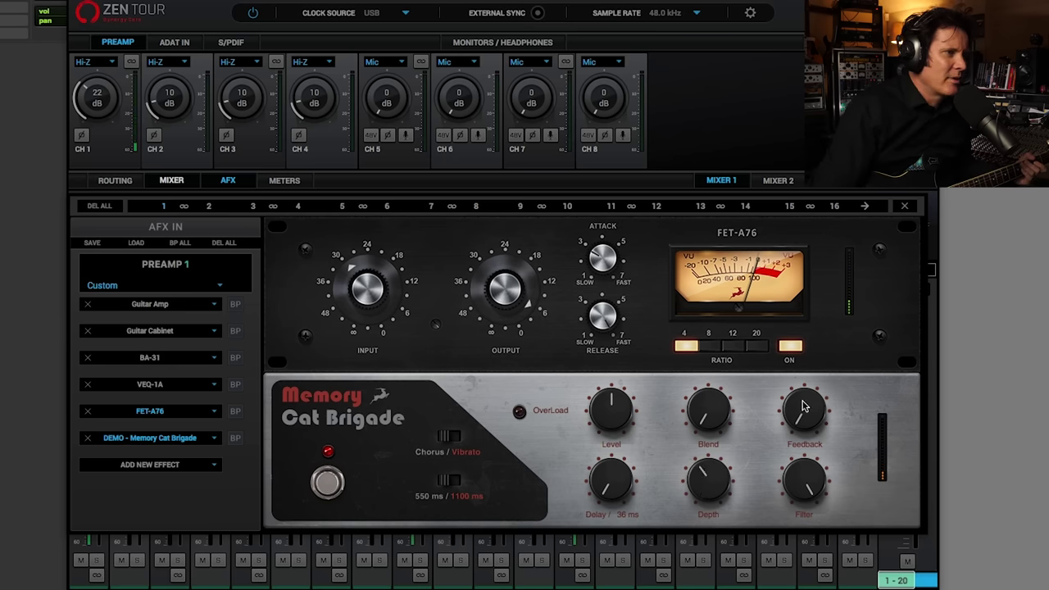
pyautogui.moveTo(803, 406); pyautogui.dragTo(807, 380)
pyautogui.moveTo(711, 373); pyautogui.dragTo(721, 342)
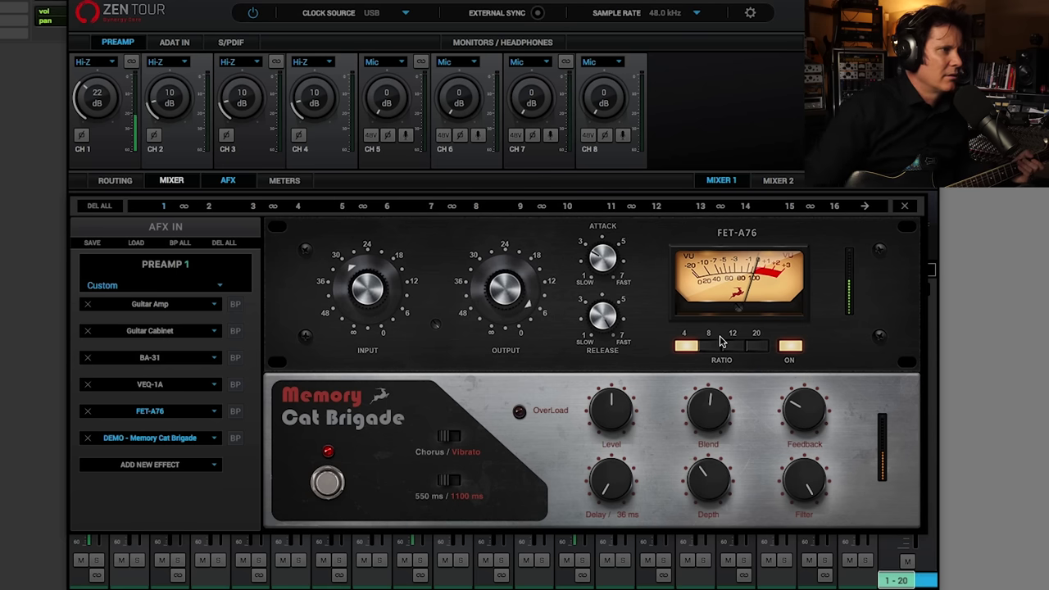
pyautogui.moveTo(616, 482); pyautogui.dragTo(624, 429)
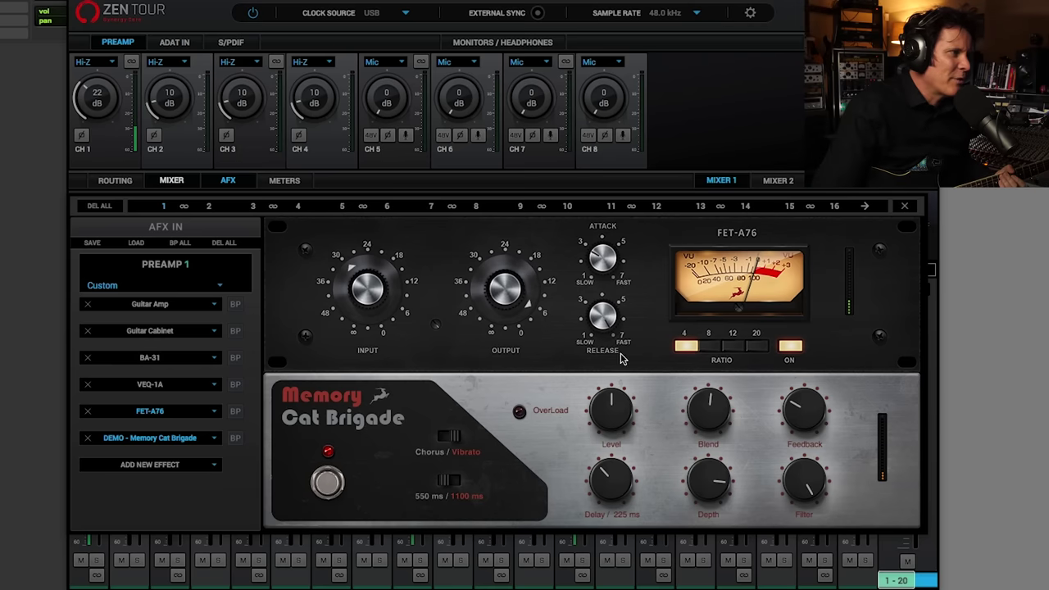
# Swap Memory Cat Brigade for Stay-Levin and lower its output and input slightly
pyautogui.click(211, 441)
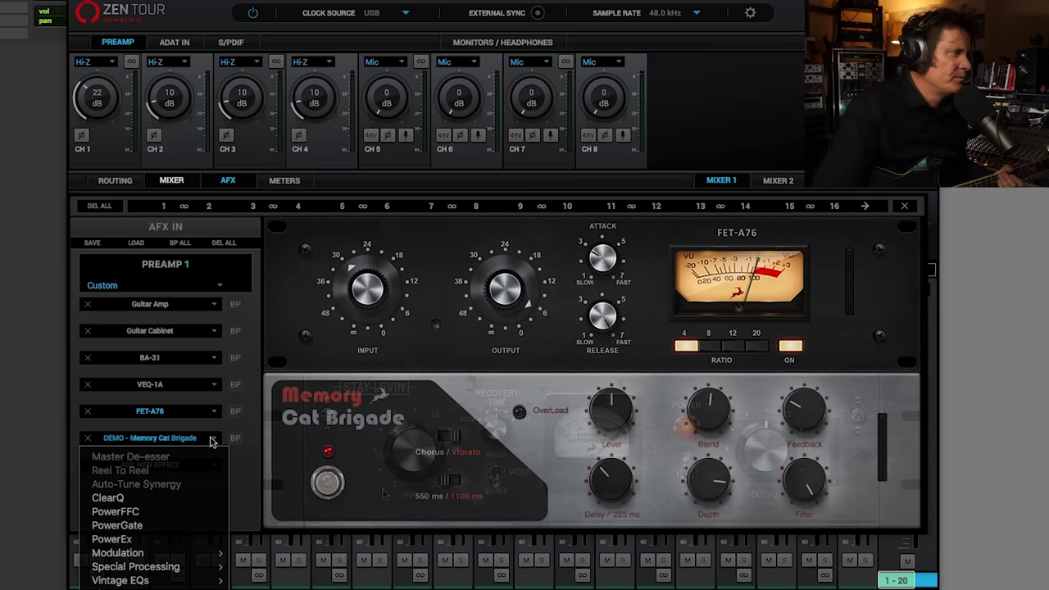
pyautogui.click(279, 471)
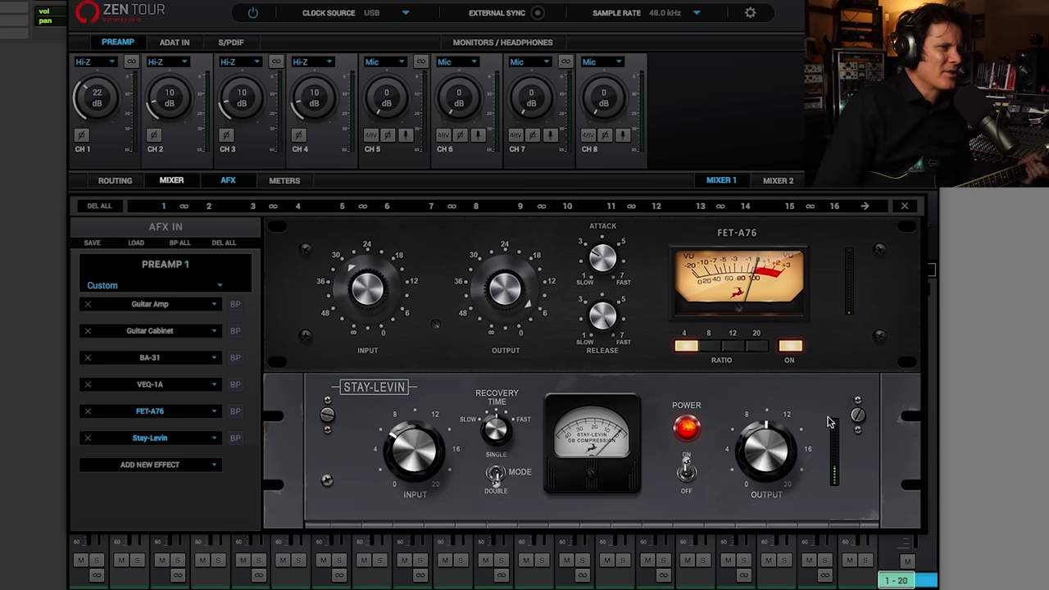
pyautogui.moveTo(761, 452); pyautogui.dragTo(748, 471)
pyautogui.moveTo(407, 457); pyautogui.dragTo(396, 484)
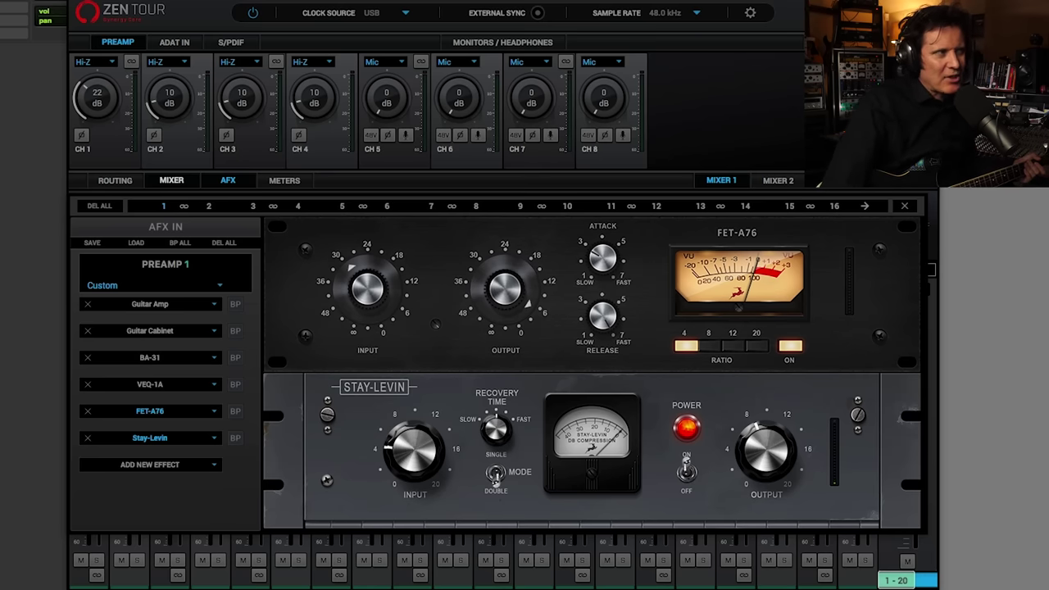
# Move the Zen Tour control panel window down the screen
pyautogui.moveTo(205, 9); pyautogui.dragTo(167, 341)
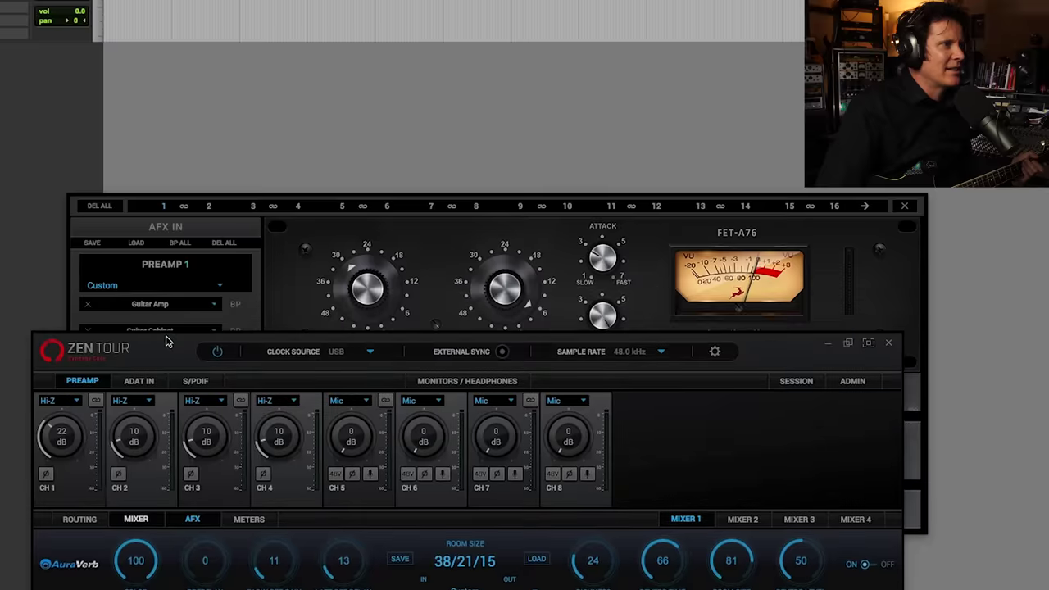